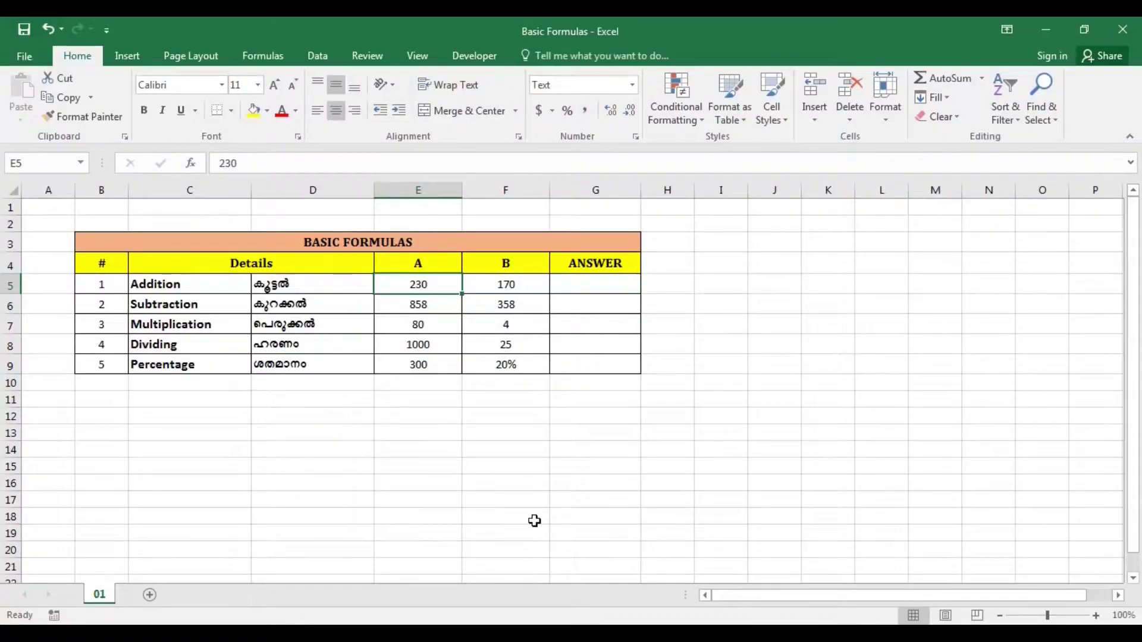
Open the Basic Formulas workbook and review its Addition, Subtraction, Multiplication, Dividing and Percentage rows
{"action": "left_click", "coordinate": [533, 521]}
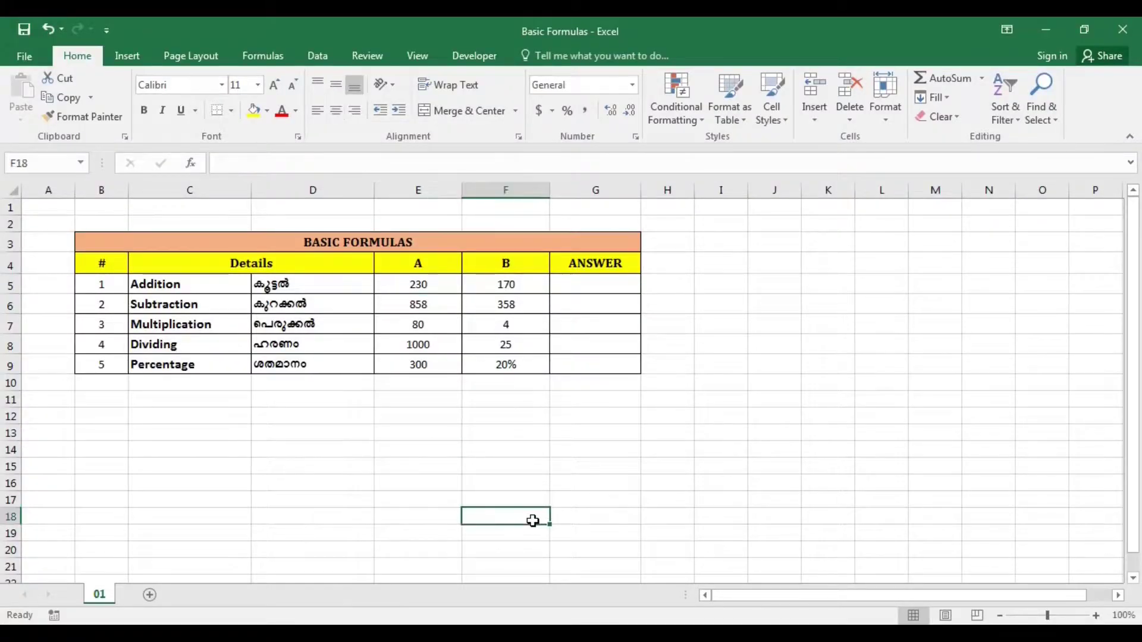
{"action": "left_click", "coordinate": [201, 291]}
{"action": "left_click", "coordinate": [201, 304]}
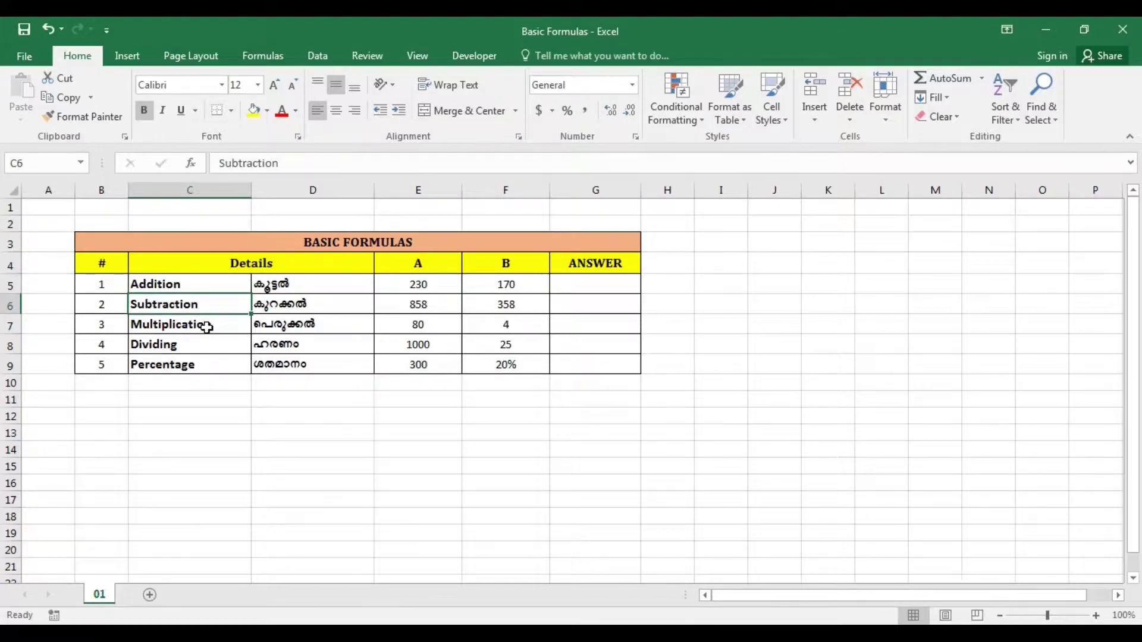
{"action": "left_click", "coordinate": [206, 327]}
{"action": "left_click", "coordinate": [205, 345]}
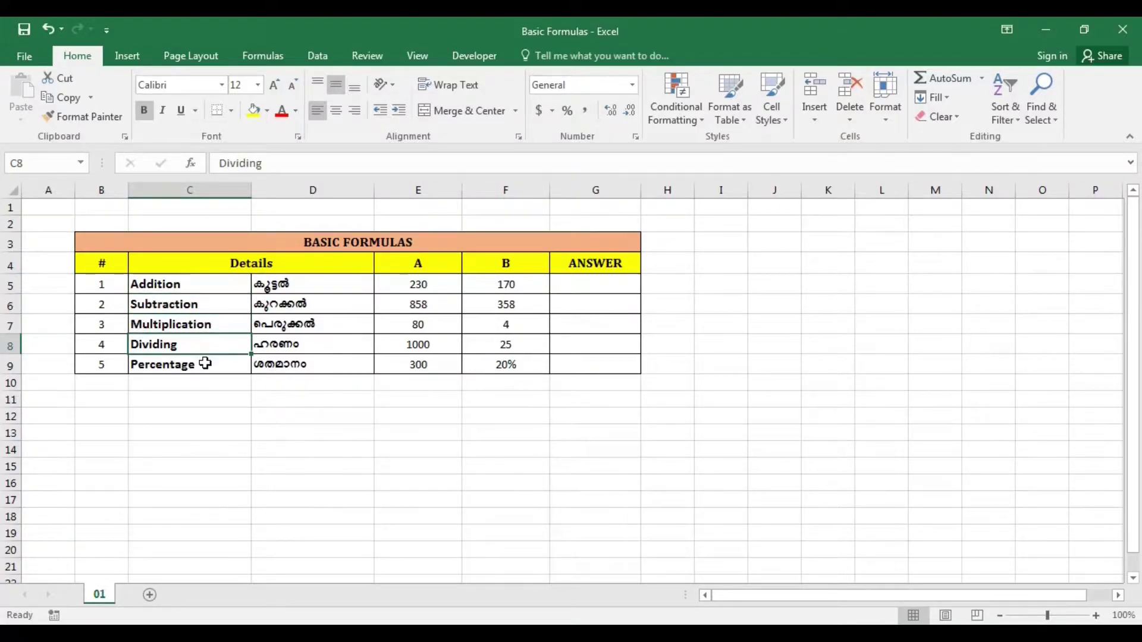
{"action": "left_click", "coordinate": [204, 366]}
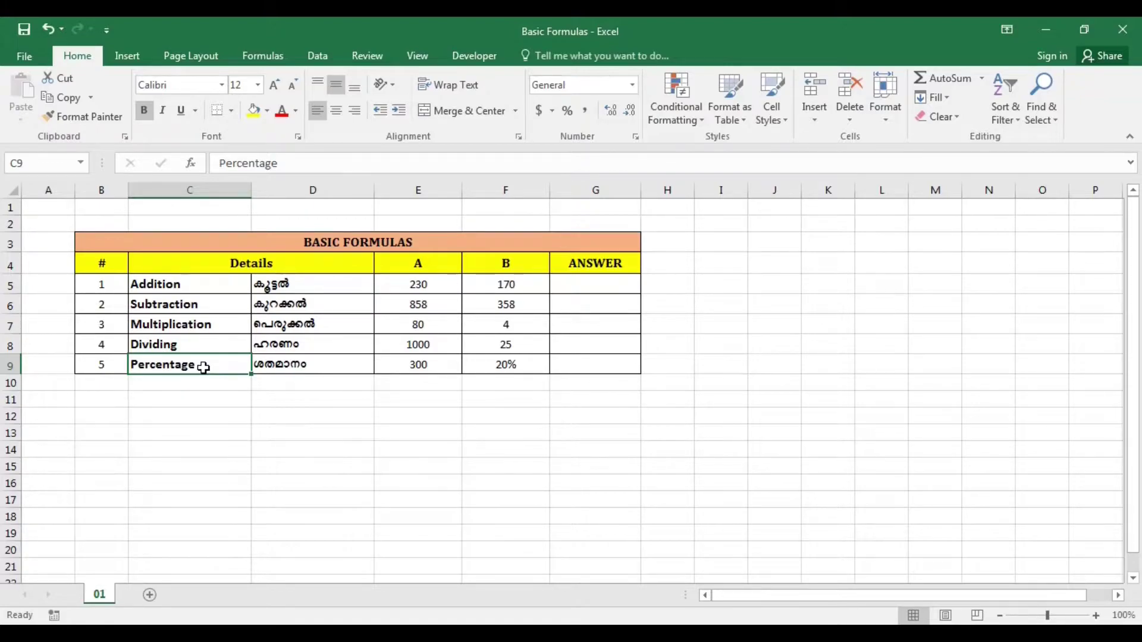
{"action": "left_click", "coordinate": [248, 467]}
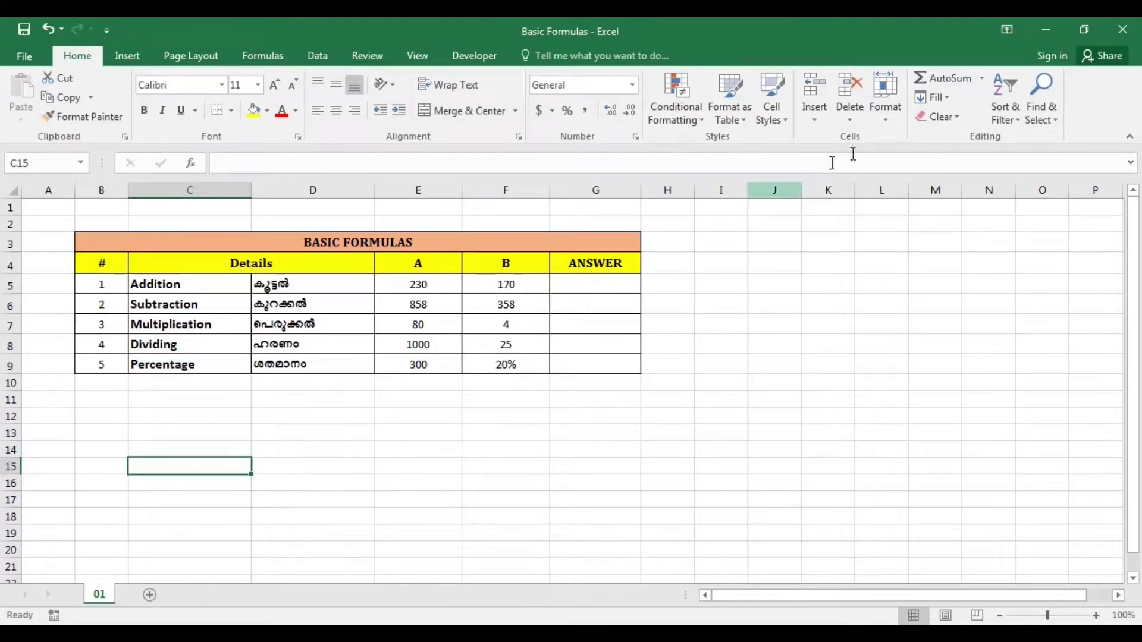
Minimise the workbook and refresh the Windows desktop
{"action": "left_click", "coordinate": [1046, 30]}
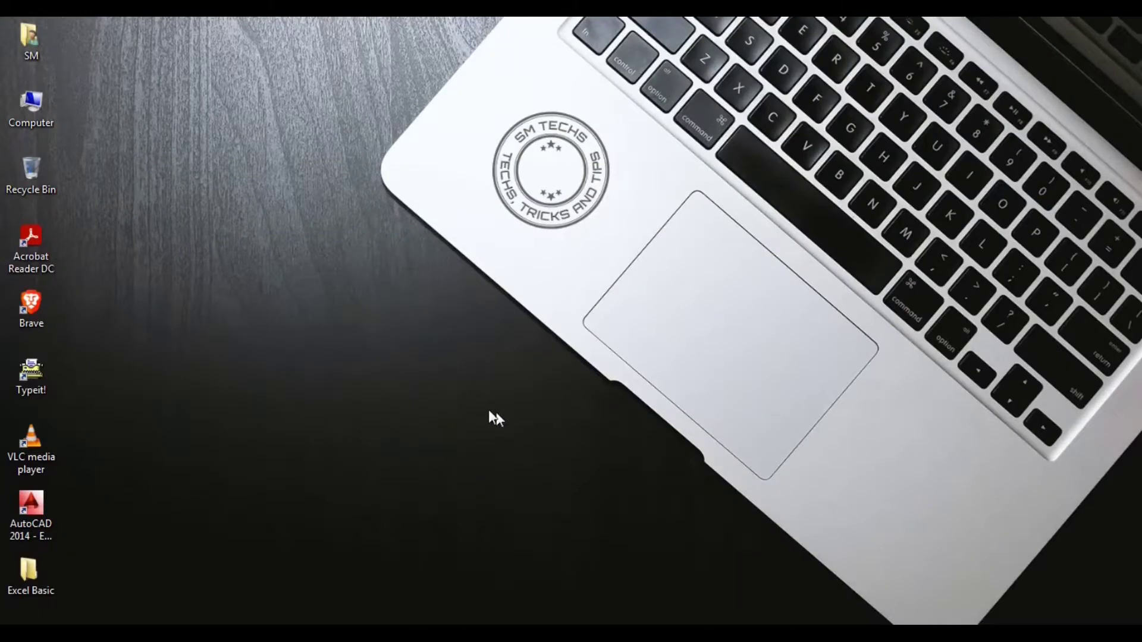
{"action": "right_click", "coordinate": [471, 402]}
{"action": "left_click", "coordinate": [467, 398]}
Restore the workbook and review the Addition row: A 230 in E5, B 170 in F5
{"action": "left_click", "coordinate": [543, 613]}
{"action": "left_click", "coordinate": [500, 474]}
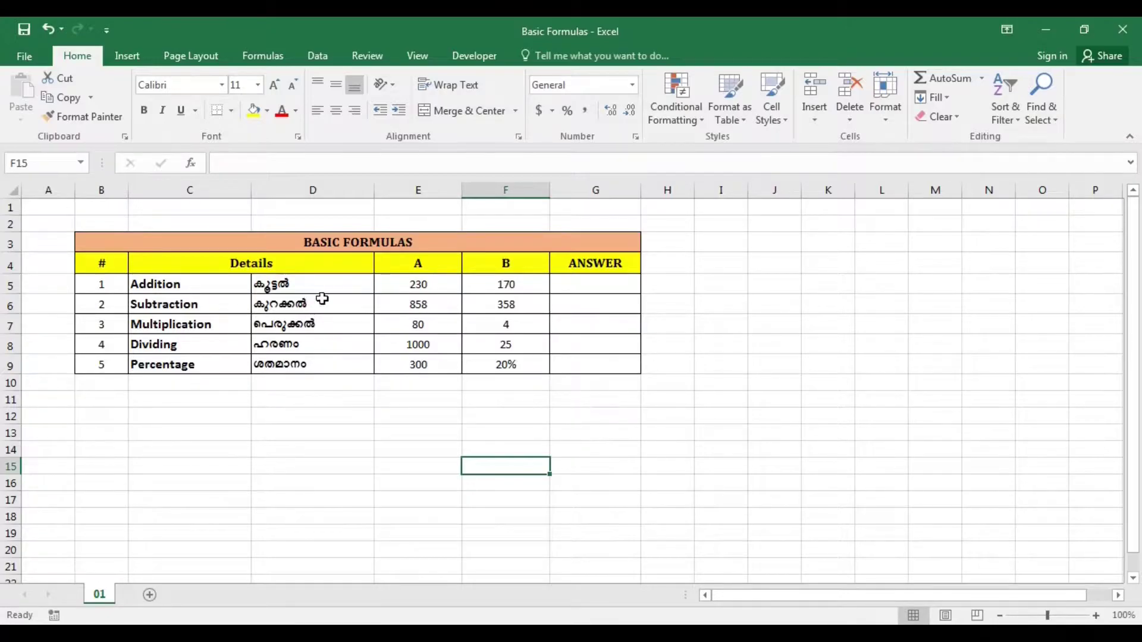
{"action": "left_click", "coordinate": [208, 287]}
{"action": "left_click", "coordinate": [259, 287]}
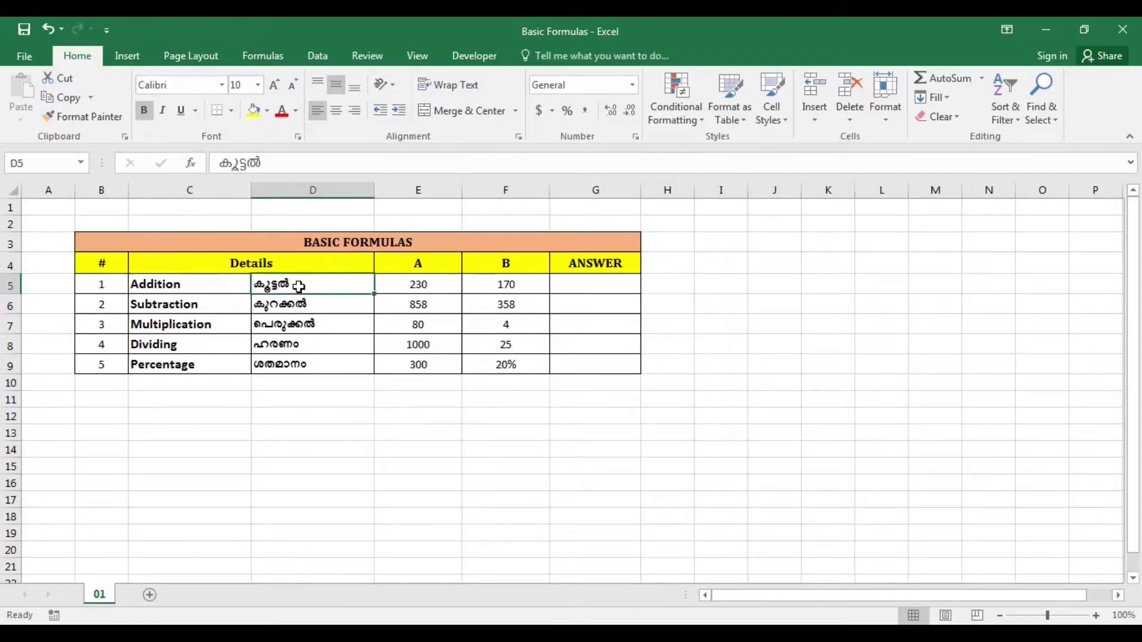
{"action": "left_click", "coordinate": [581, 287]}
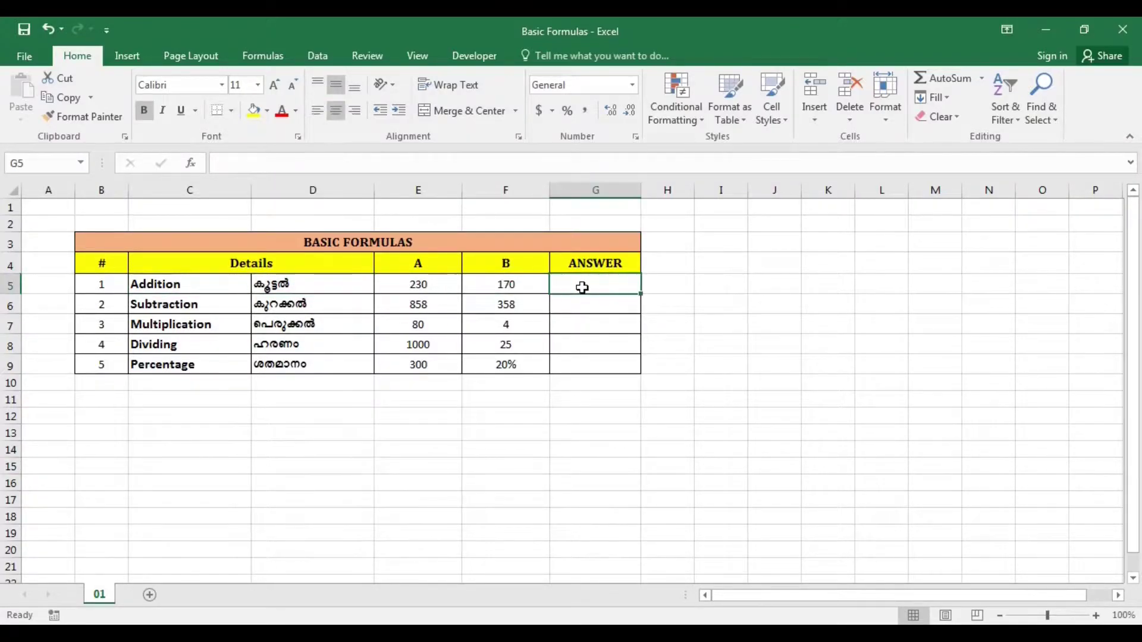
{"action": "left_click", "coordinate": [411, 289]}
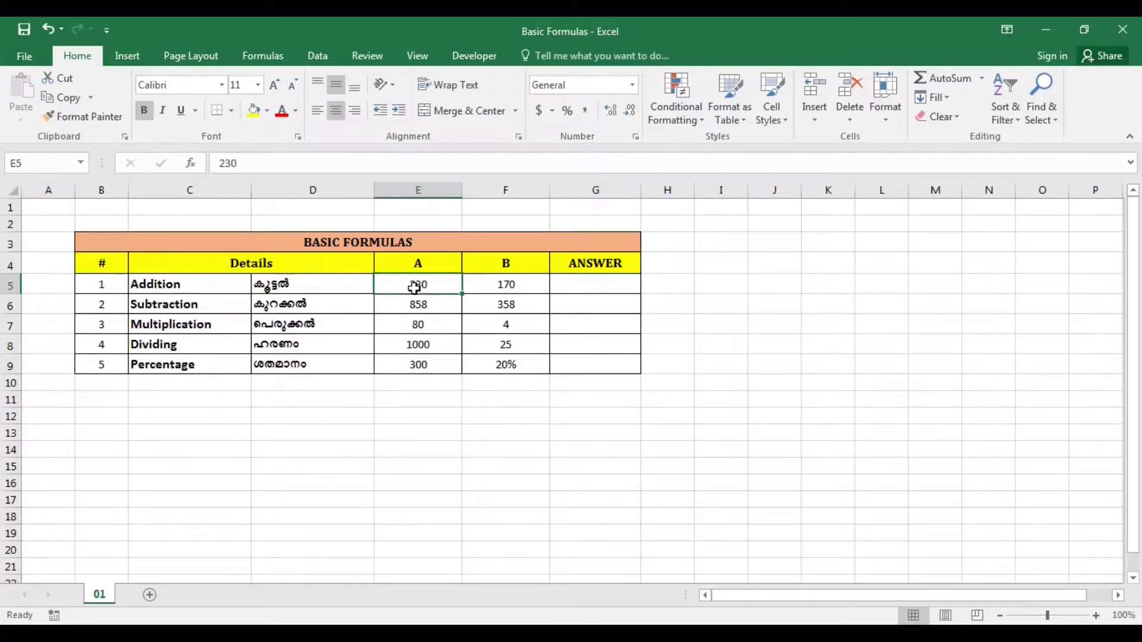
{"action": "left_click", "coordinate": [522, 287]}
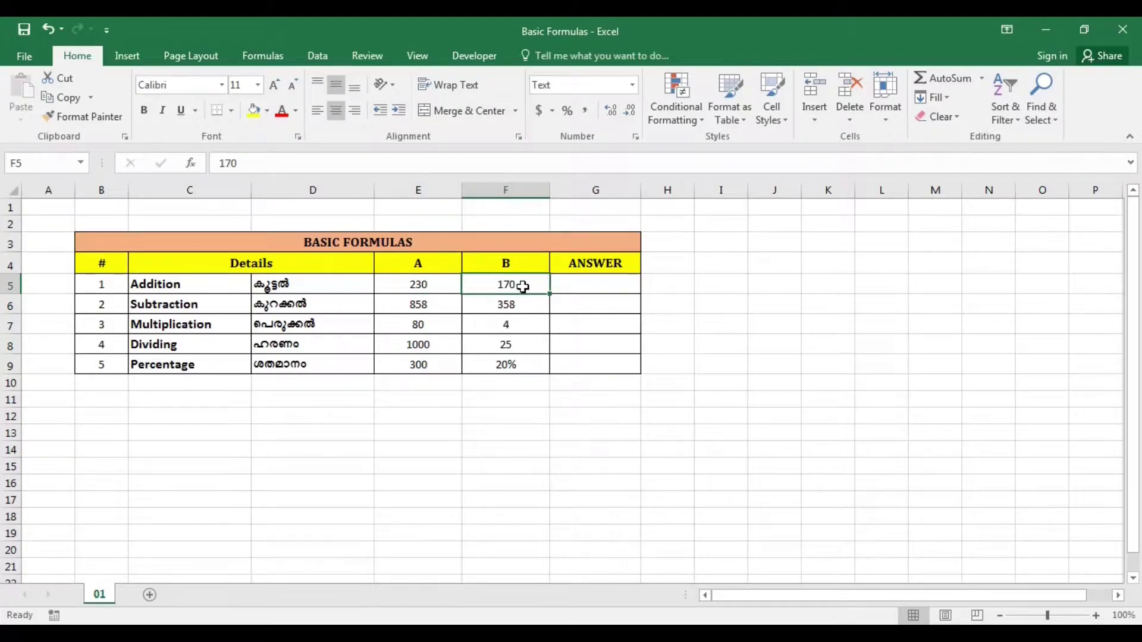
Enter =E5+F5 in G5 so the Addition answer shows 400
{"action": "left_click", "coordinate": [591, 285]}
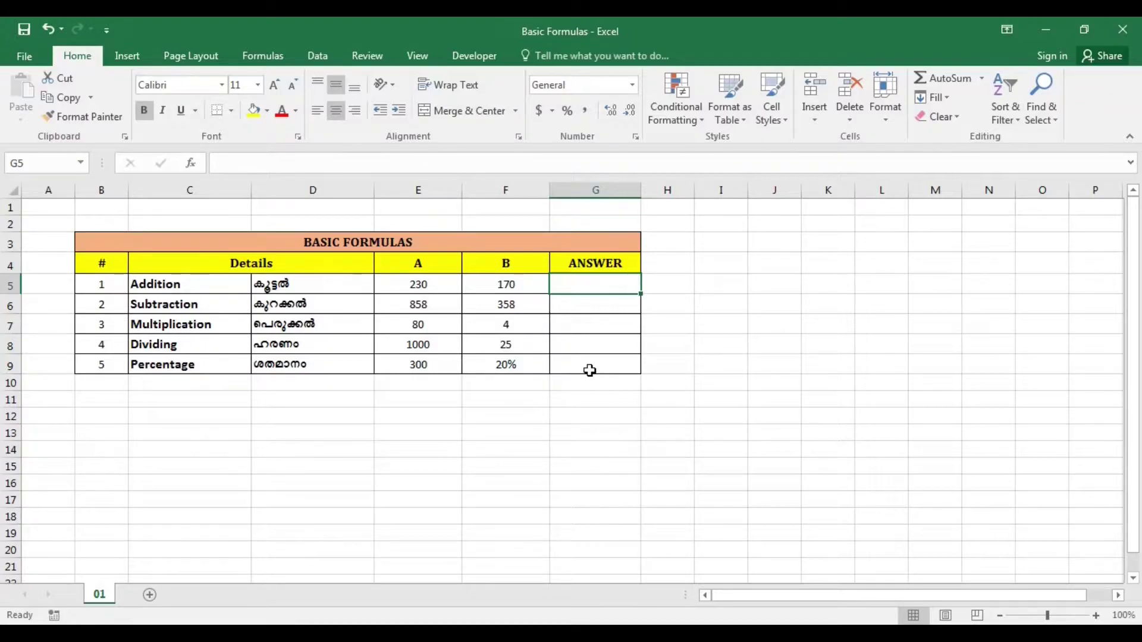
{"action": "type", "text": "="}
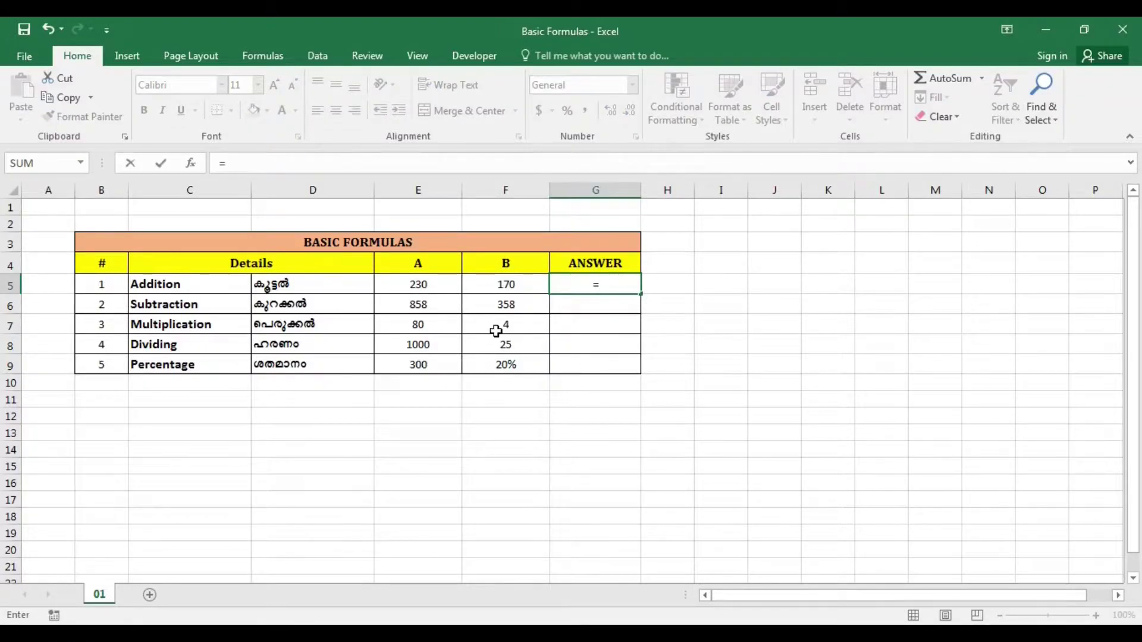
{"action": "left_click", "coordinate": [438, 286]}
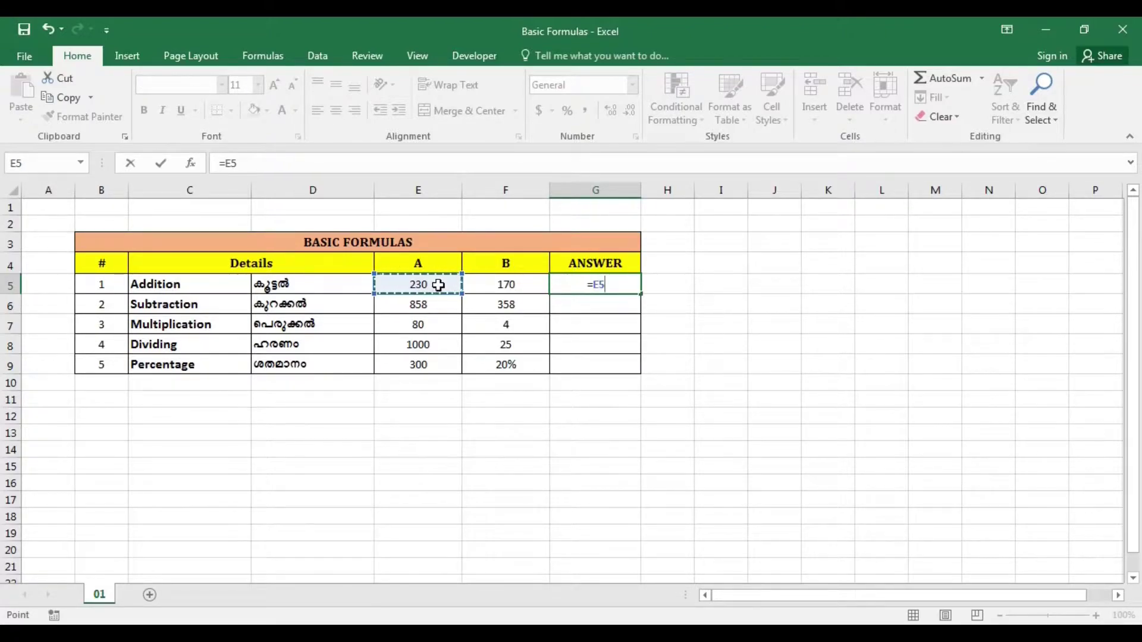
{"action": "type", "text": "+"}
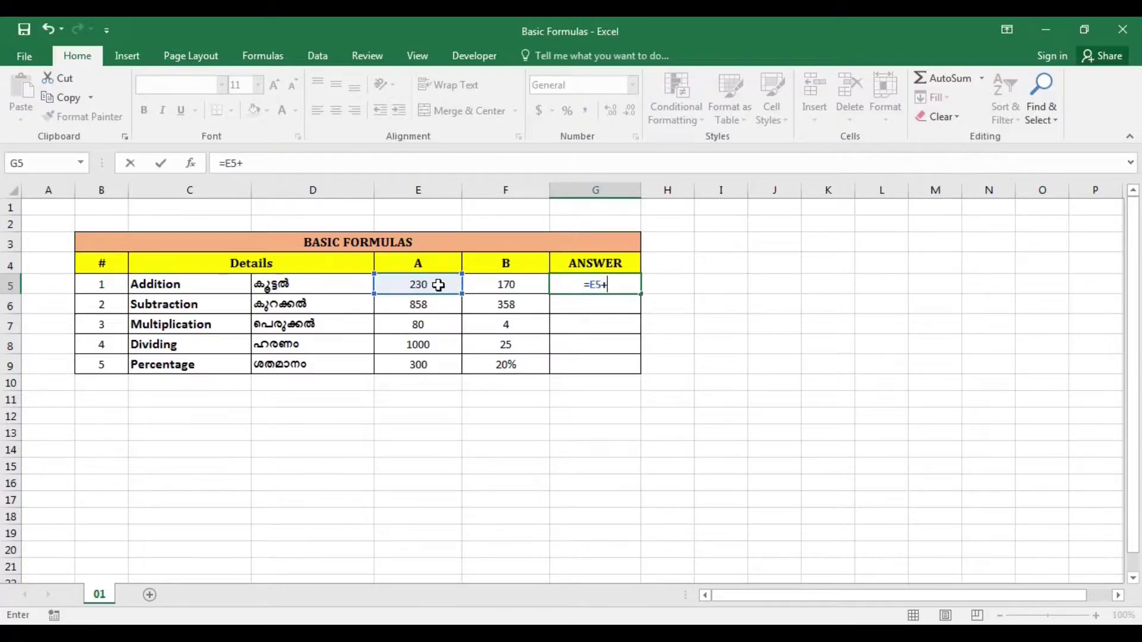
{"action": "left_click", "coordinate": [499, 287]}
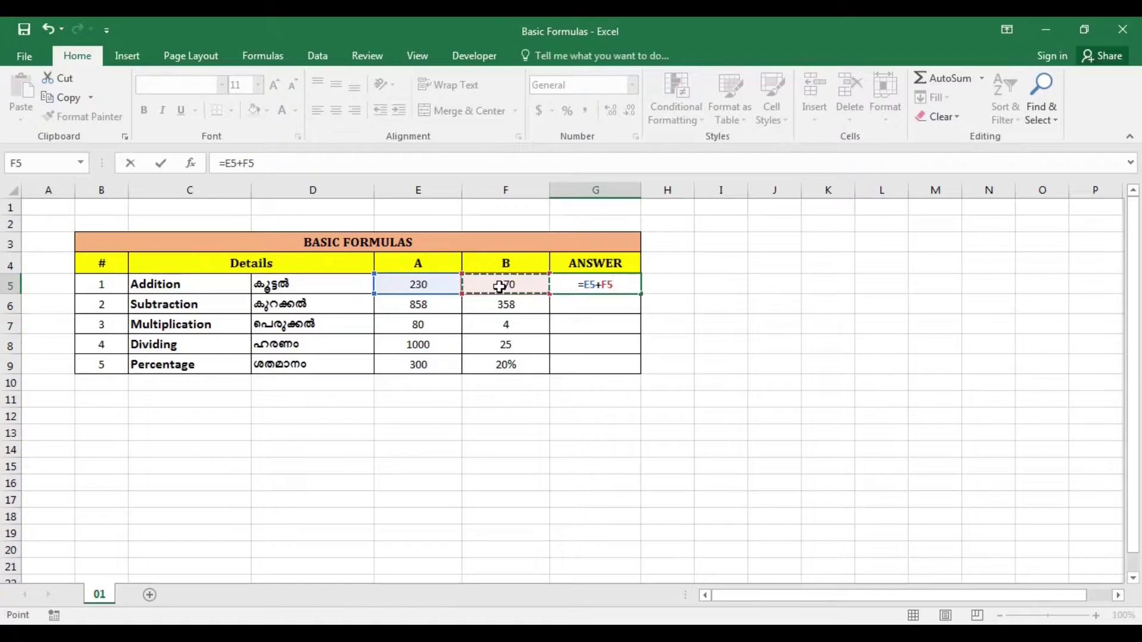
{"action": "key", "text": "Return"}
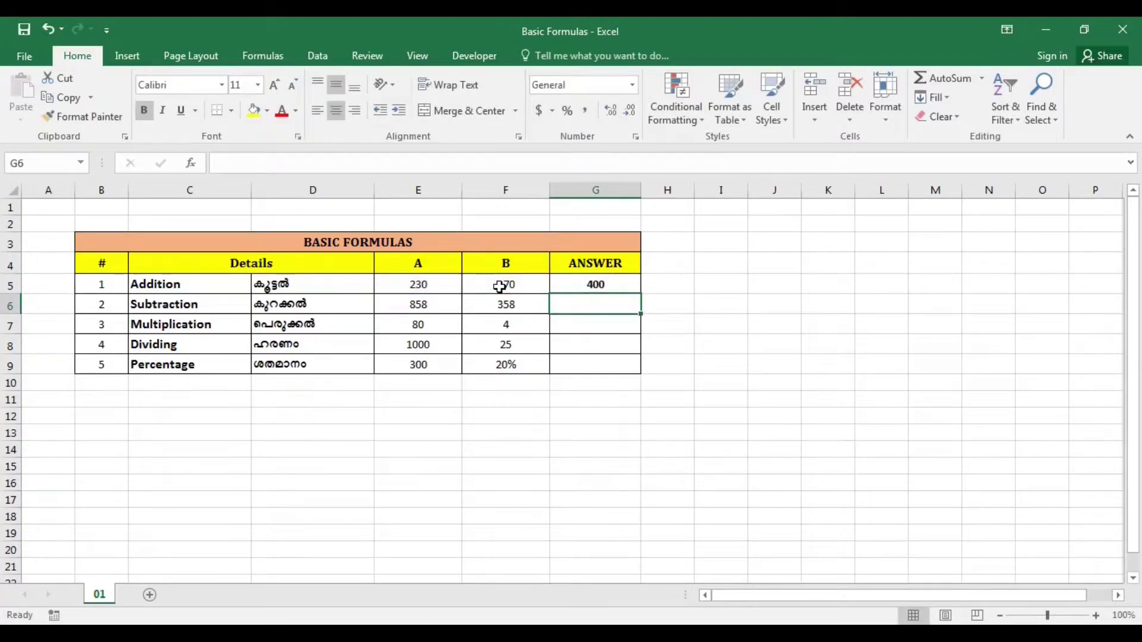
{"action": "left_click", "coordinate": [571, 286]}
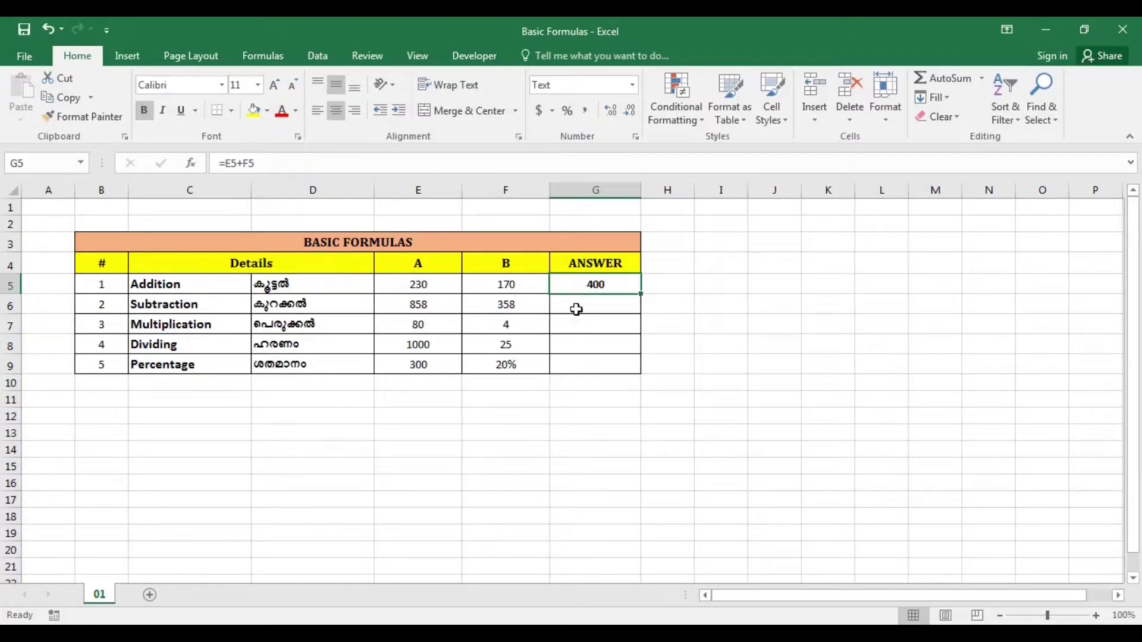
{"action": "left_click_drag", "start_coordinate": [575, 309], "coordinate": [575, 365]}
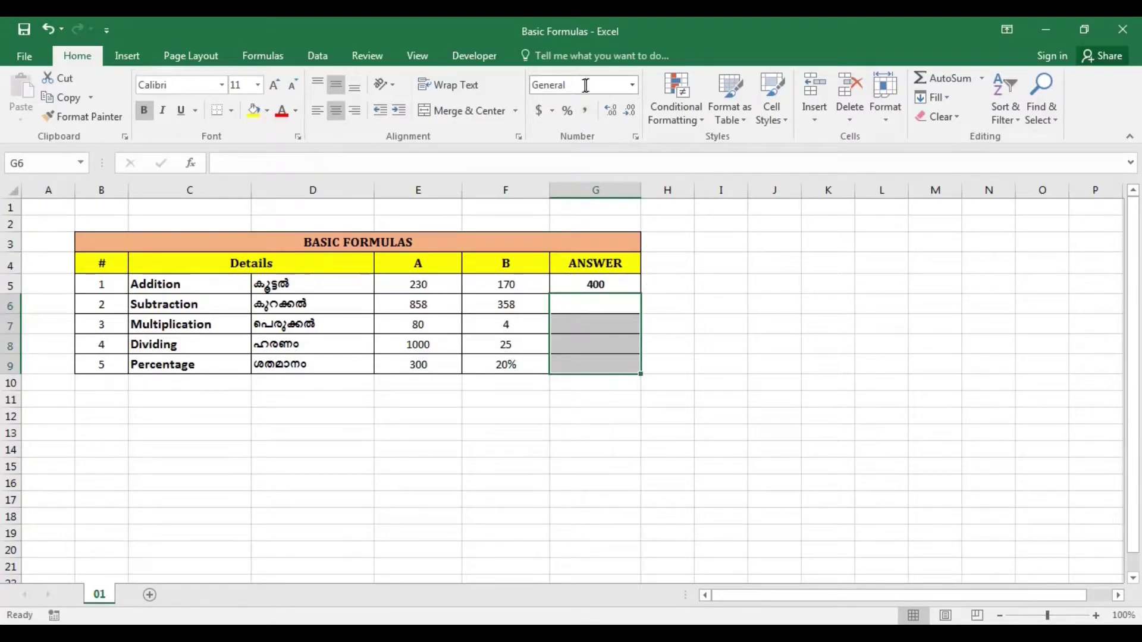
{"action": "left_click", "coordinate": [632, 85]}
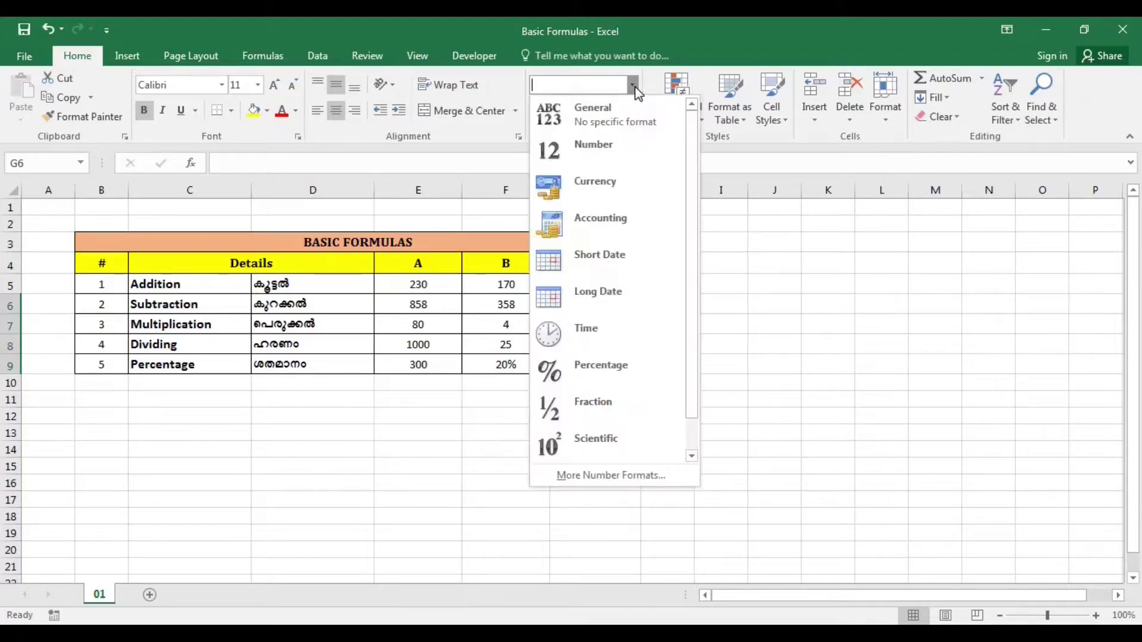
{"action": "left_click", "coordinate": [614, 119]}
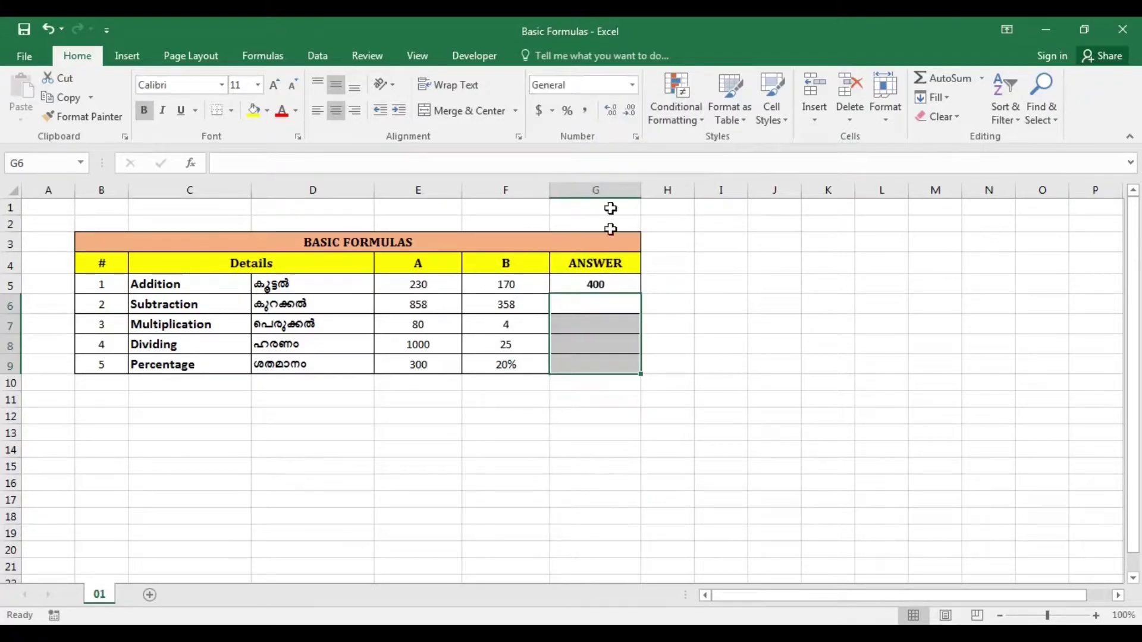
{"action": "left_click", "coordinate": [595, 305]}
{"action": "left_click_drag", "start_coordinate": [595, 305], "coordinate": [595, 360]}
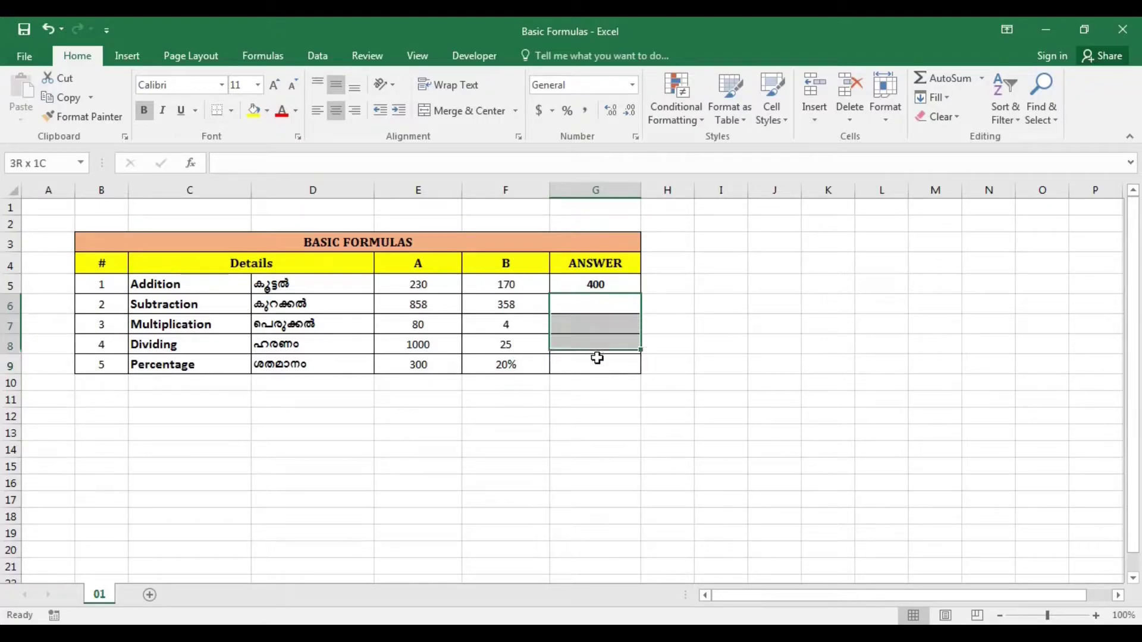
{"action": "left_click", "coordinate": [594, 303]}
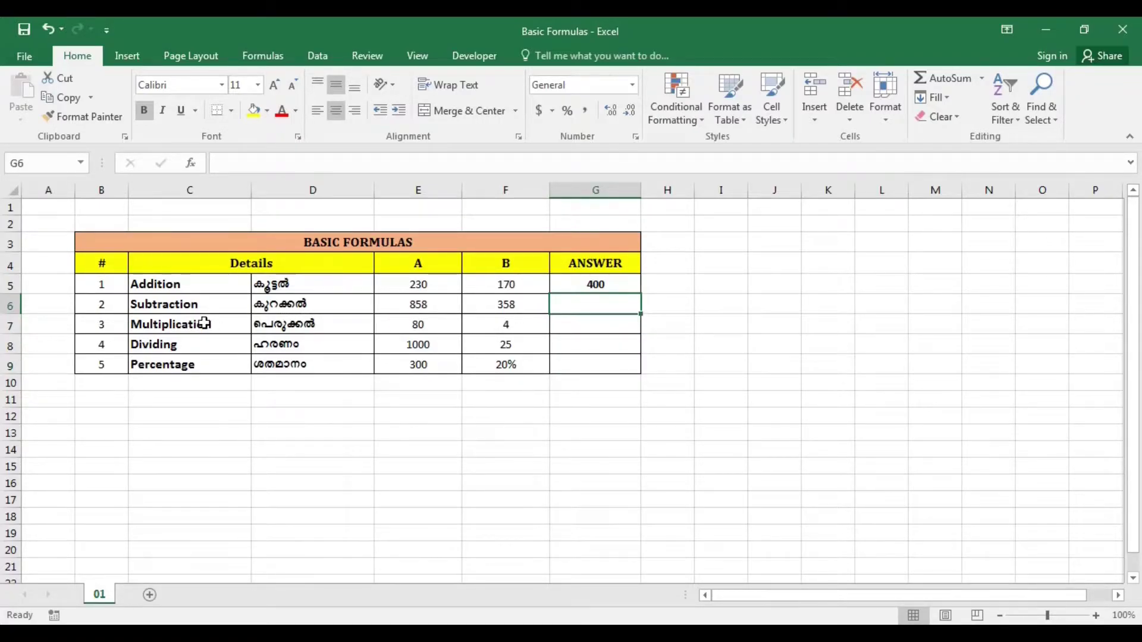
Enter =E6-F6 in G6, subtracting 358 from 858 to show 500
{"action": "left_click", "coordinate": [435, 307]}
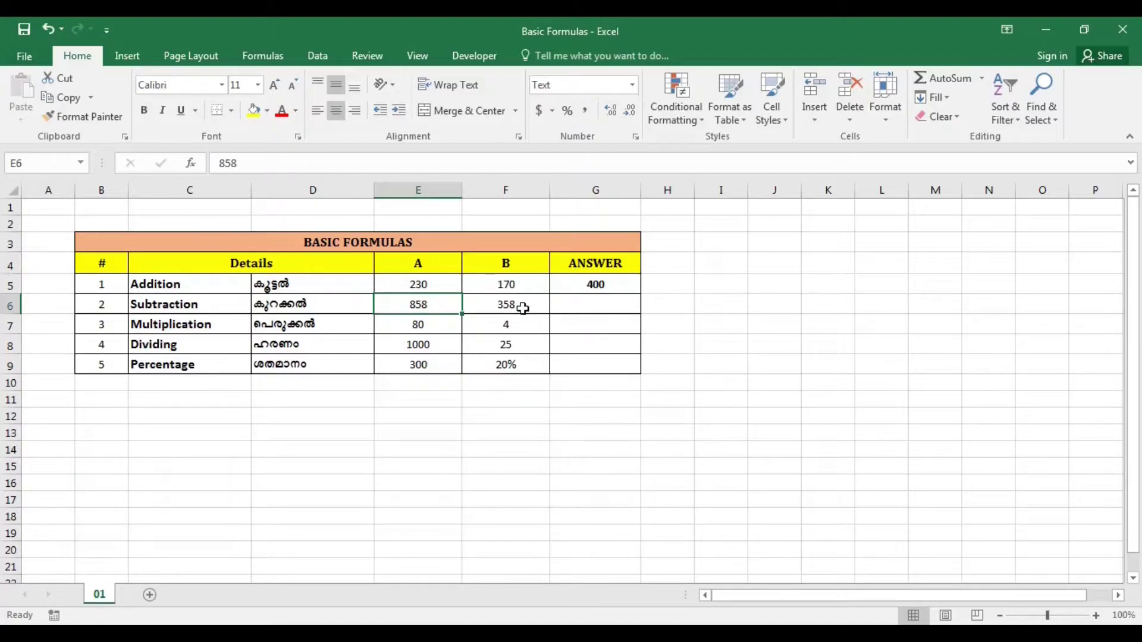
{"action": "left_click", "coordinate": [522, 308]}
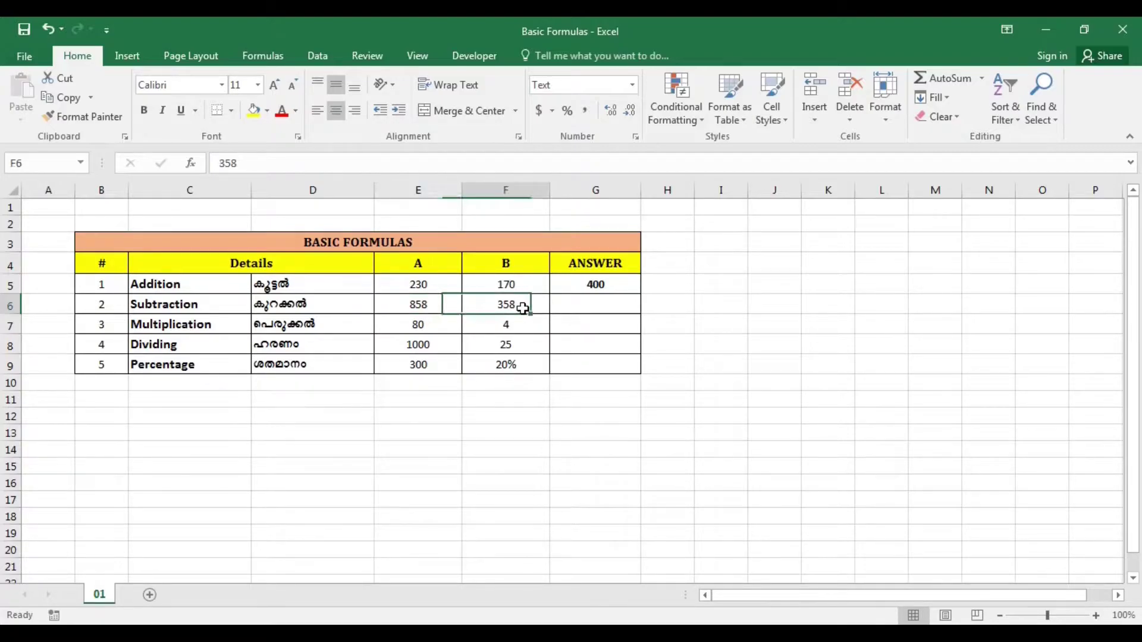
{"action": "left_click", "coordinate": [604, 306]}
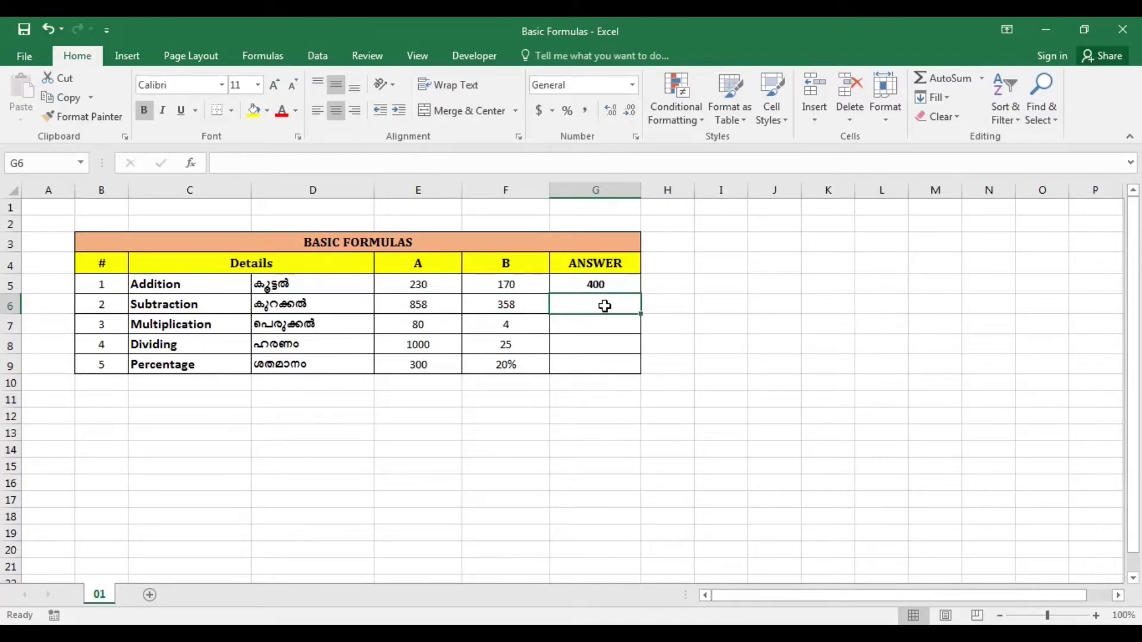
{"action": "type", "text": "="}
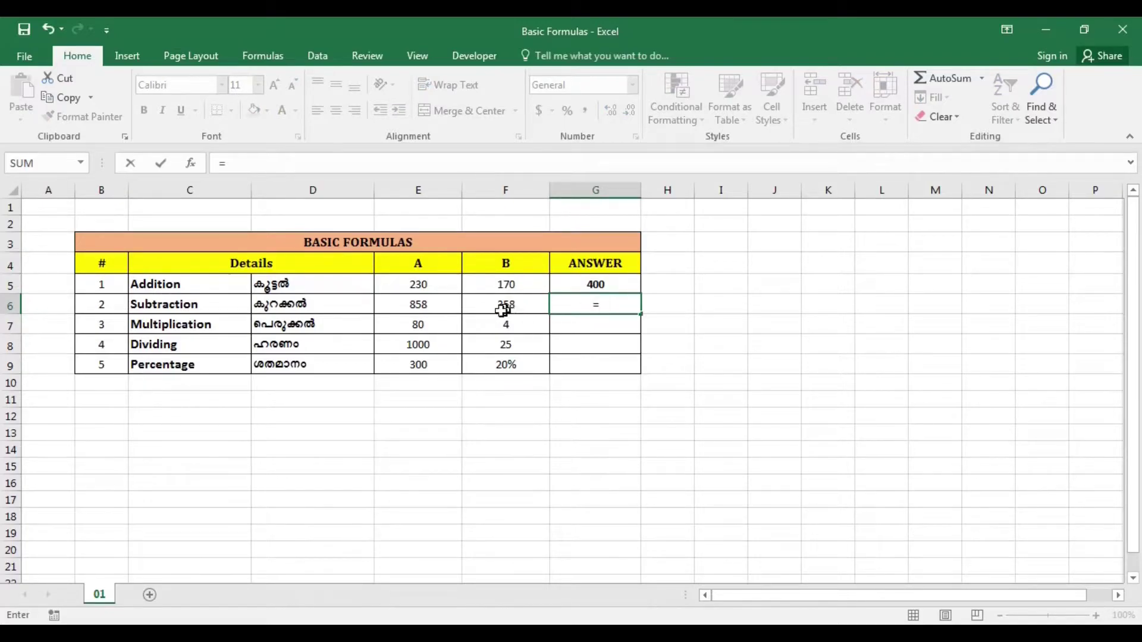
{"action": "left_click", "coordinate": [438, 306]}
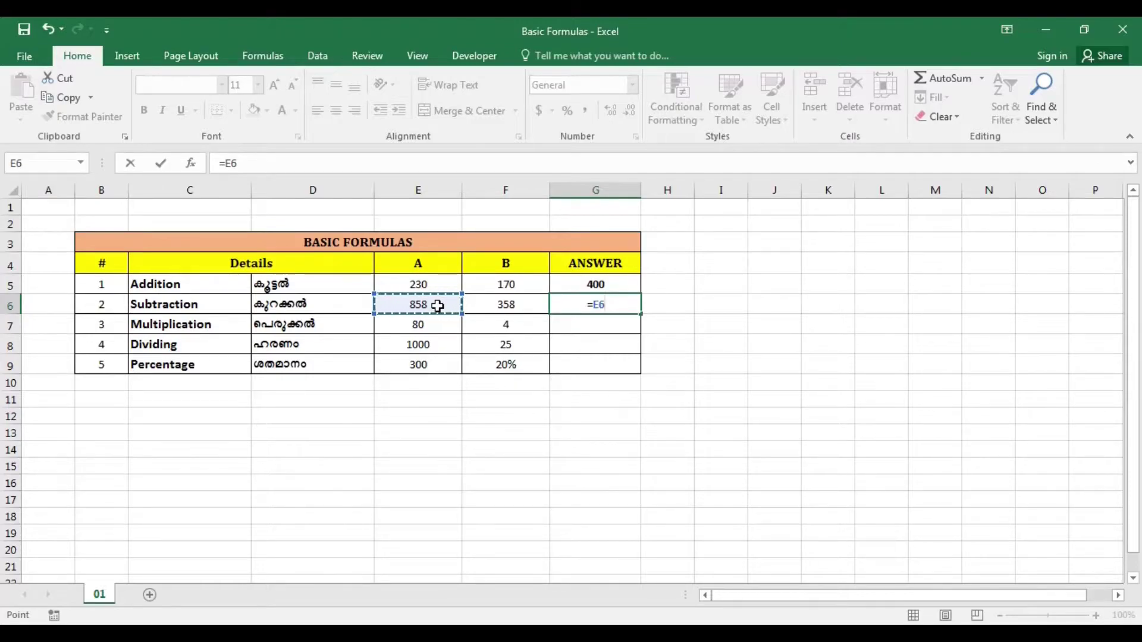
{"action": "type", "text": "-"}
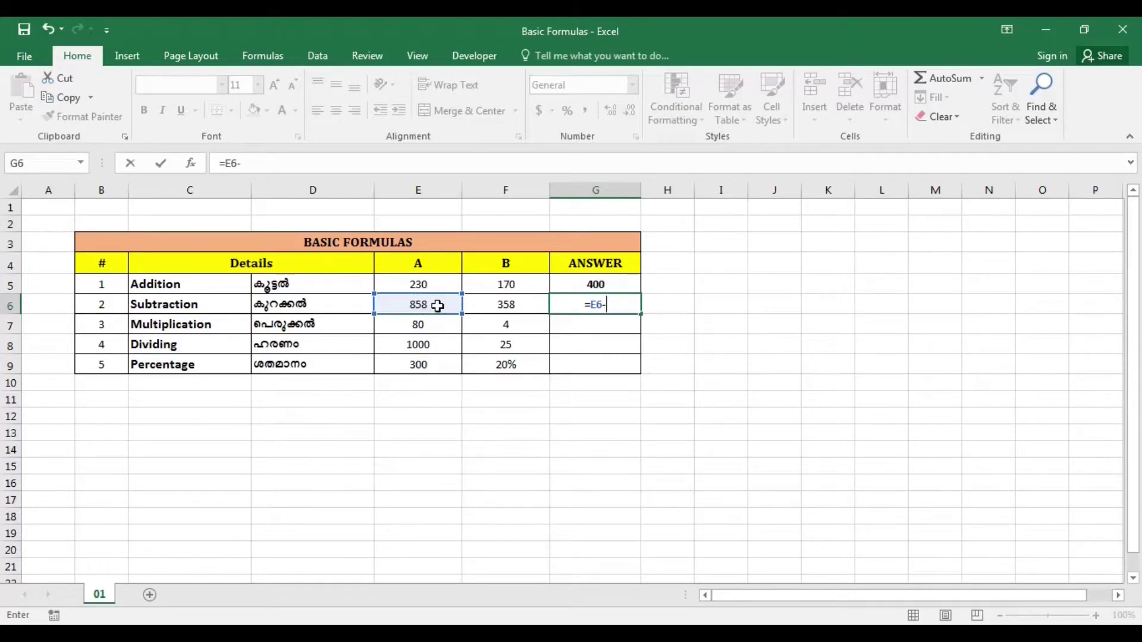
{"action": "left_click", "coordinate": [498, 305]}
{"action": "key", "text": "Return"}
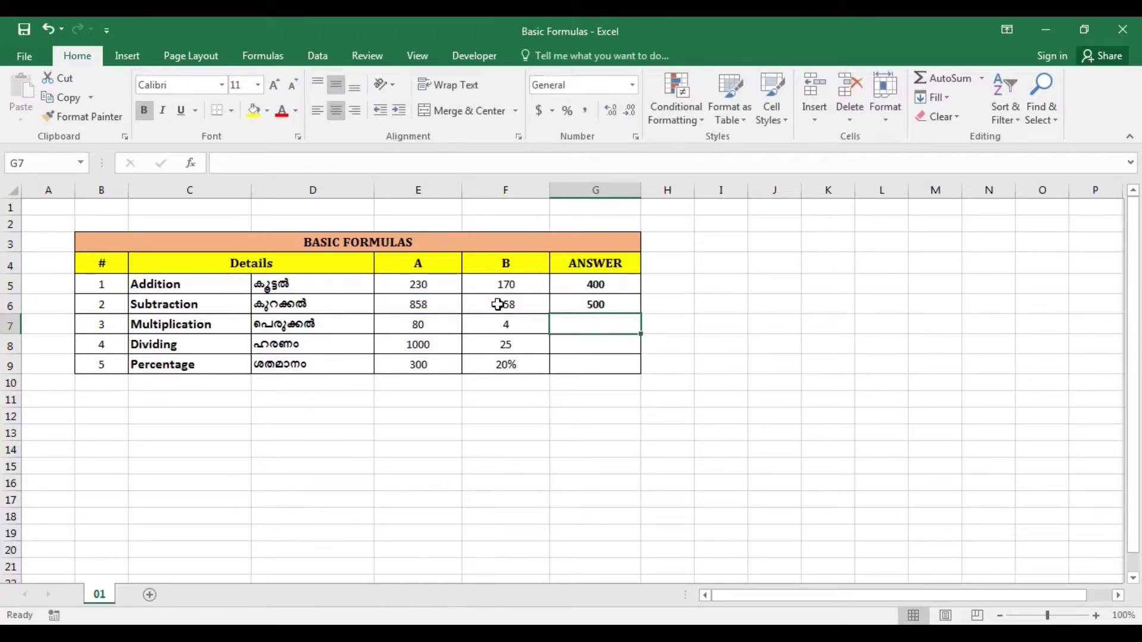
{"action": "left_click", "coordinate": [561, 304]}
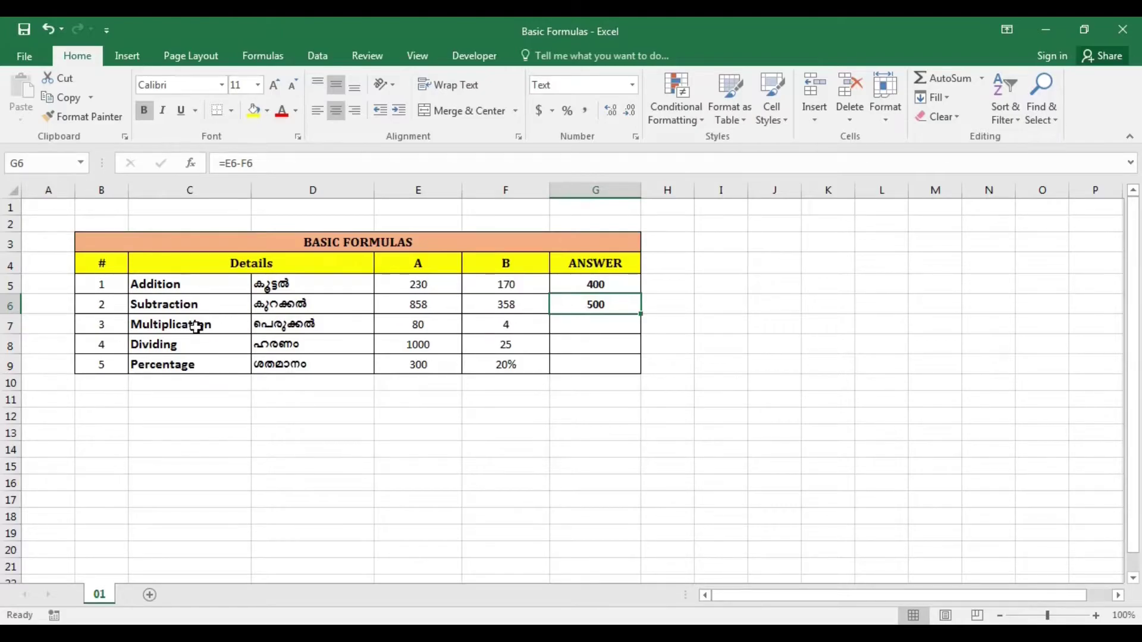
{"action": "left_click", "coordinate": [593, 325]}
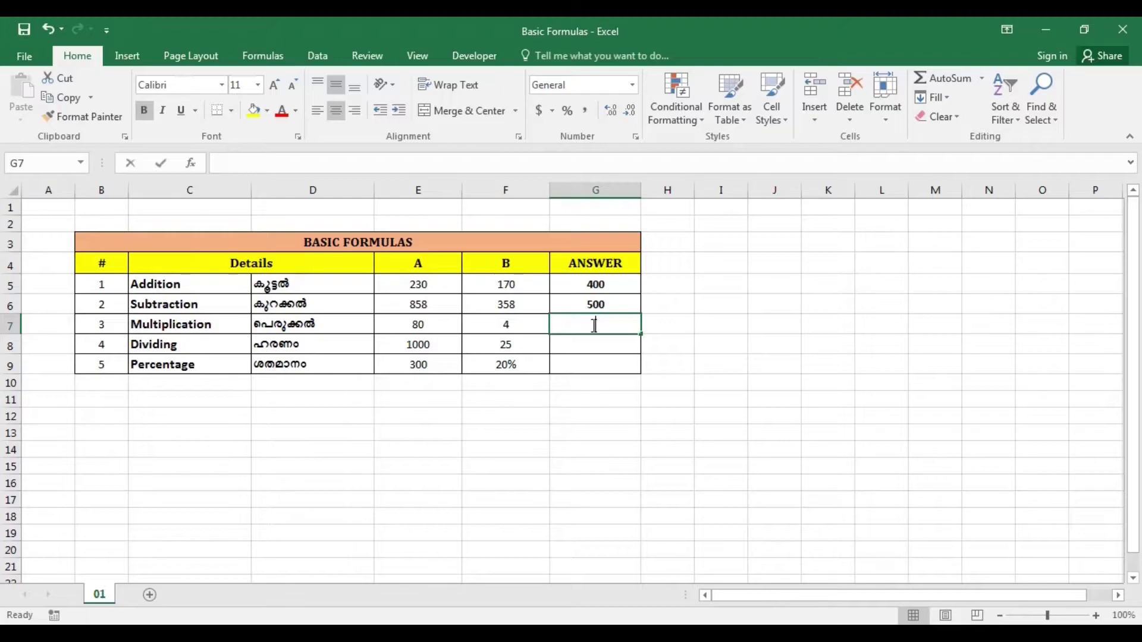
Enter =E7*F7 in G7 so the Multiplication answer shows 320
{"action": "type", "text": "="}
{"action": "left_click", "coordinate": [433, 325]}
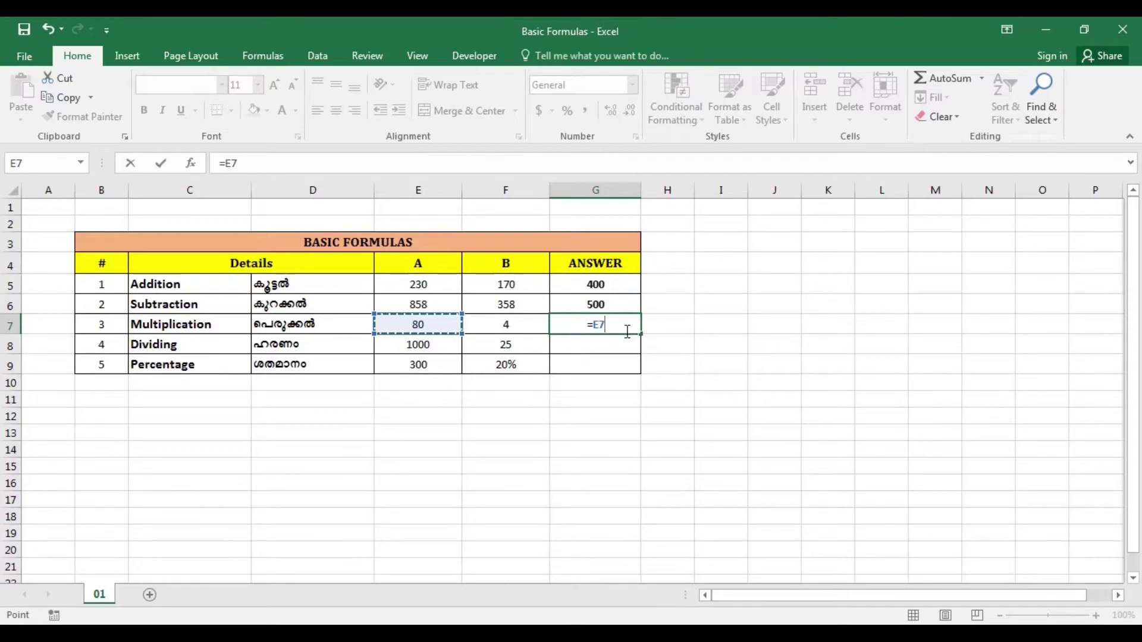
{"action": "type", "text": "*"}
{"action": "left_click", "coordinate": [524, 324]}
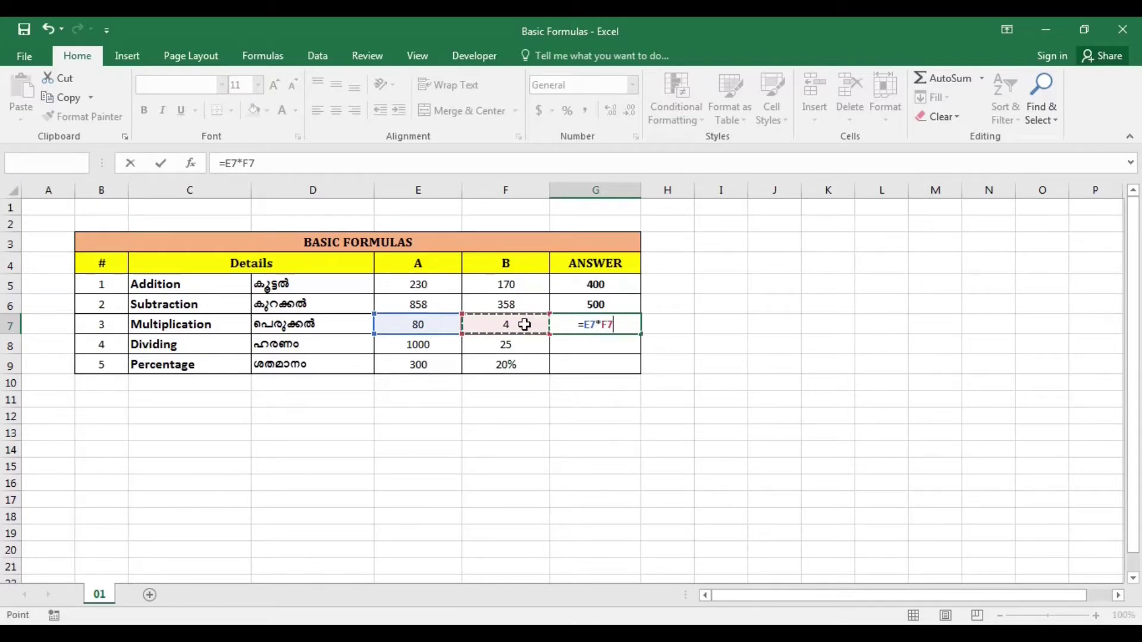
{"action": "key", "text": "Return"}
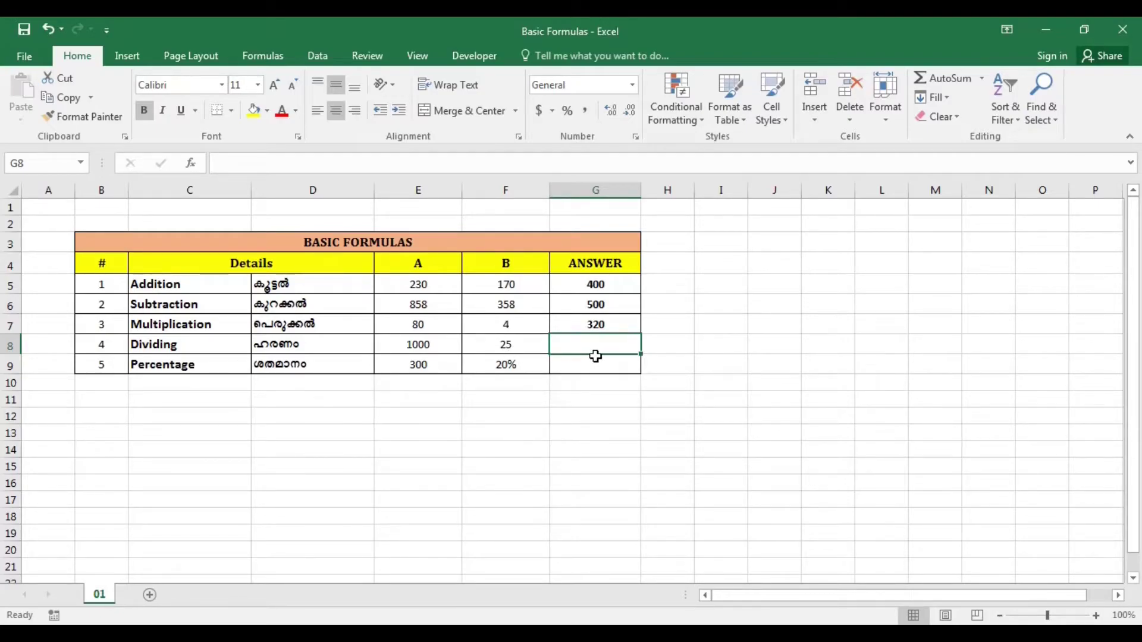
Enter =E8/F8 in G8, dividing 1000 by 25 to show 40
{"action": "type", "text": "="}
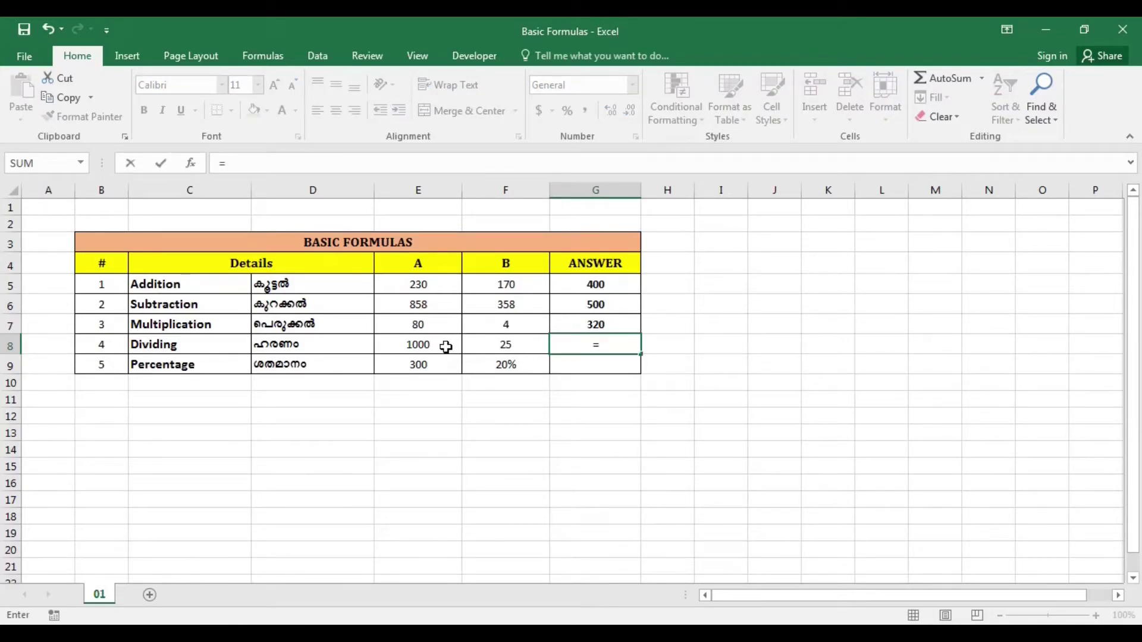
{"action": "left_click", "coordinate": [446, 346]}
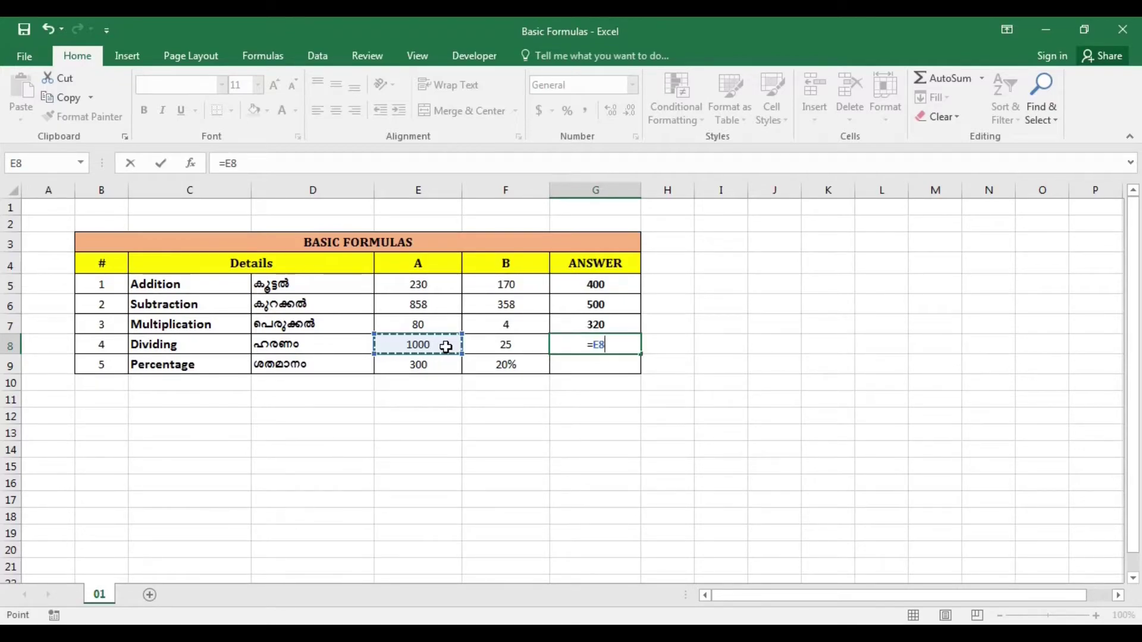
{"action": "type", "text": "/"}
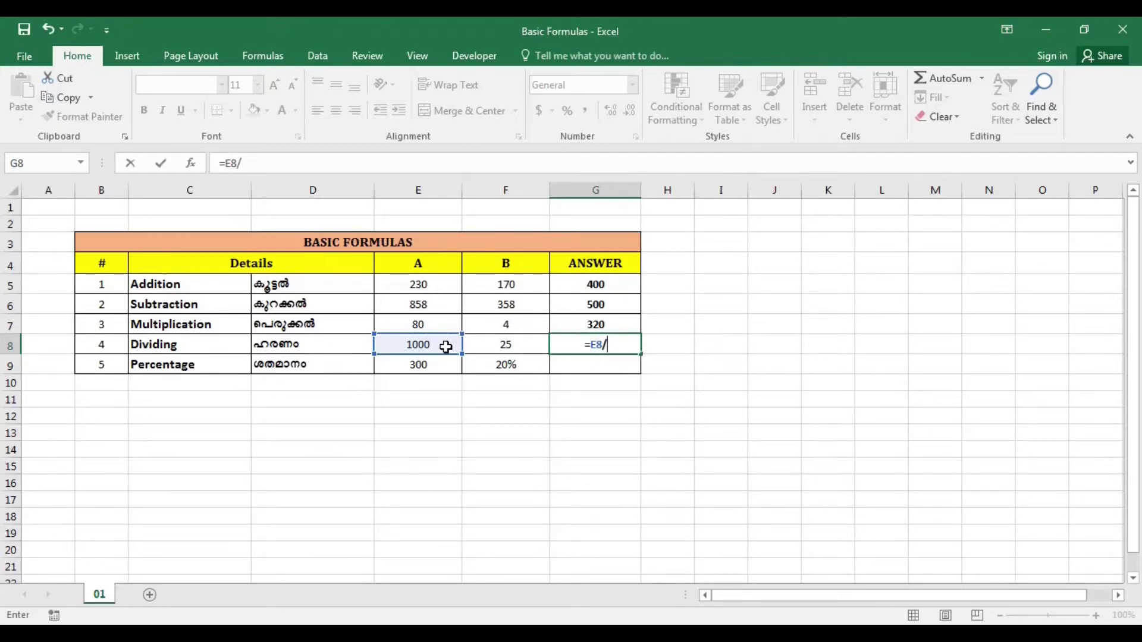
{"action": "left_click", "coordinate": [528, 345]}
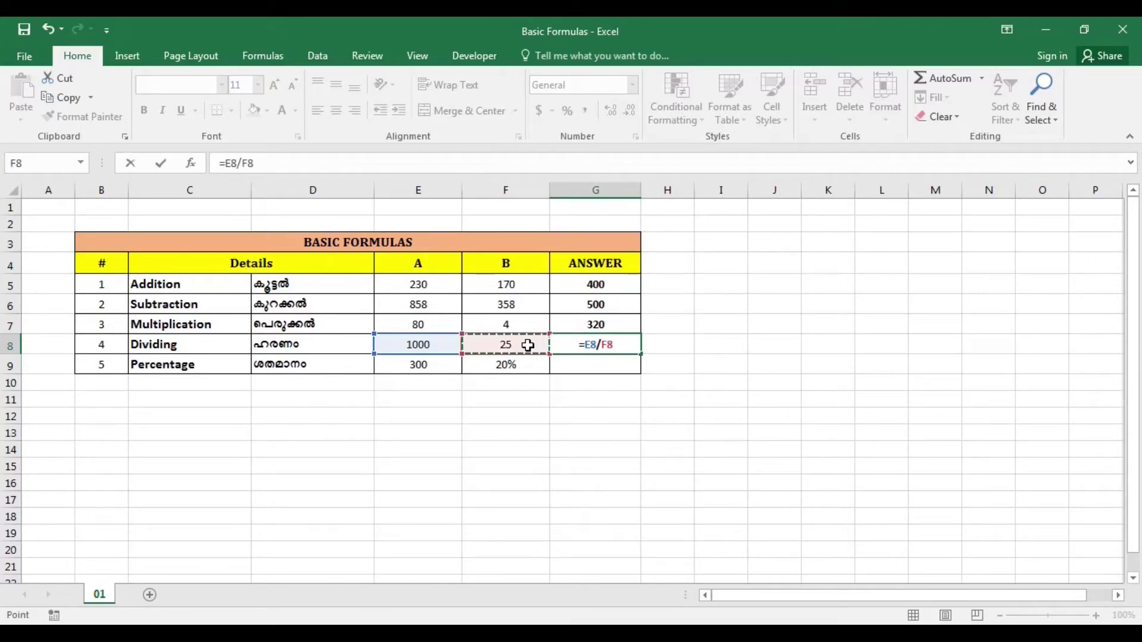
{"action": "key", "text": "Return"}
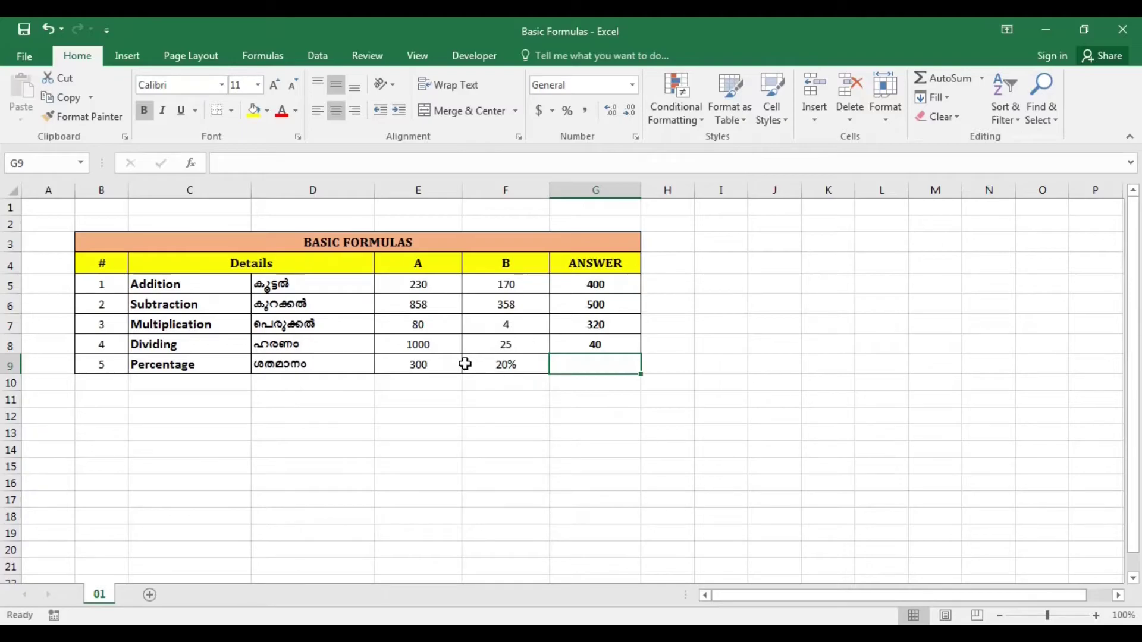
Enter =E9*F9 in G9, multiplying 300 by 20% to show 60
{"action": "left_click", "coordinate": [446, 364]}
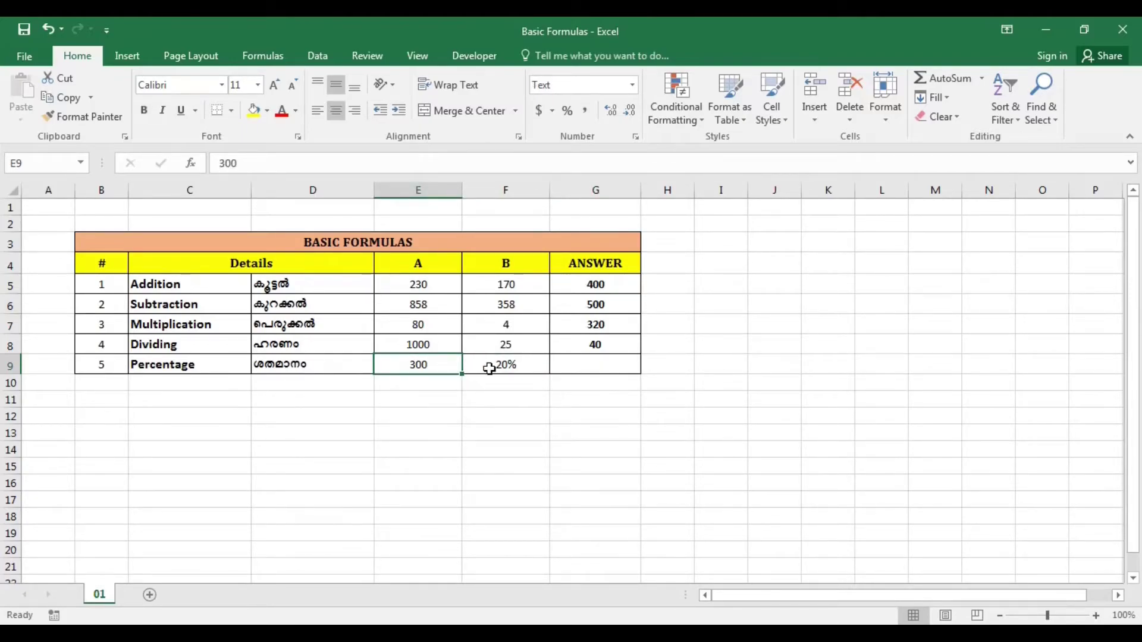
{"action": "left_click", "coordinate": [580, 365]}
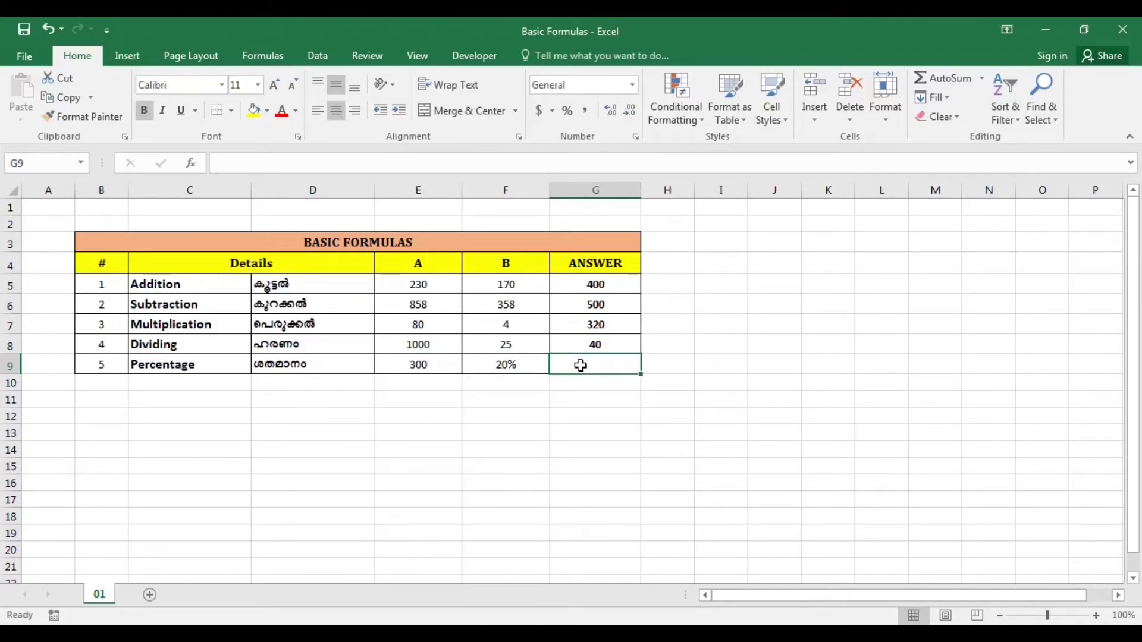
{"action": "type", "text": "="}
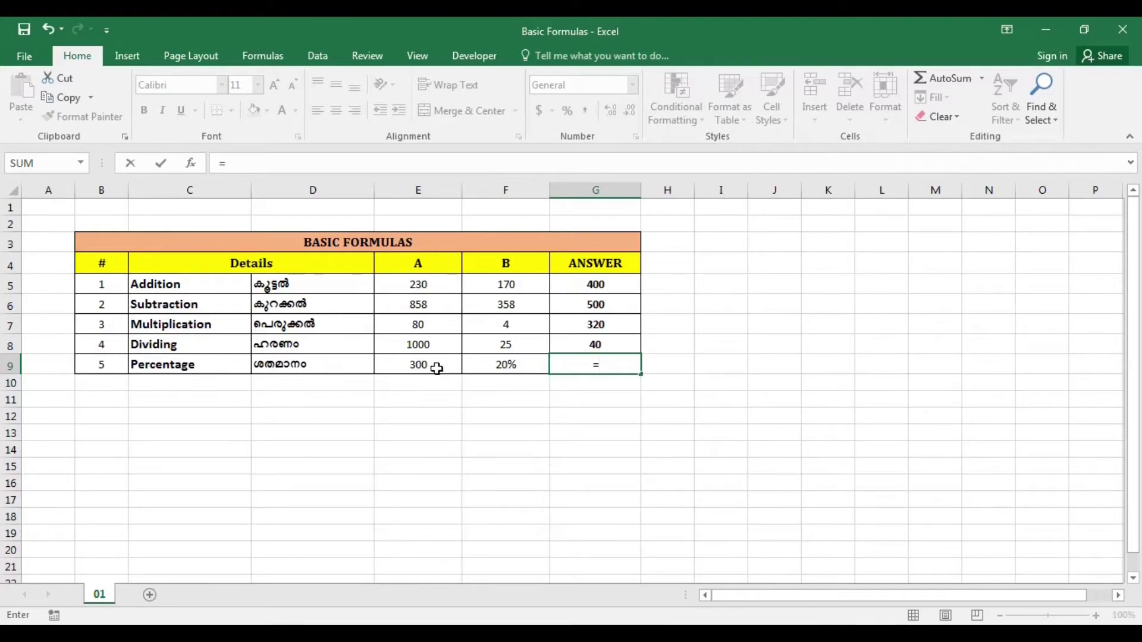
{"action": "left_click", "coordinate": [436, 366]}
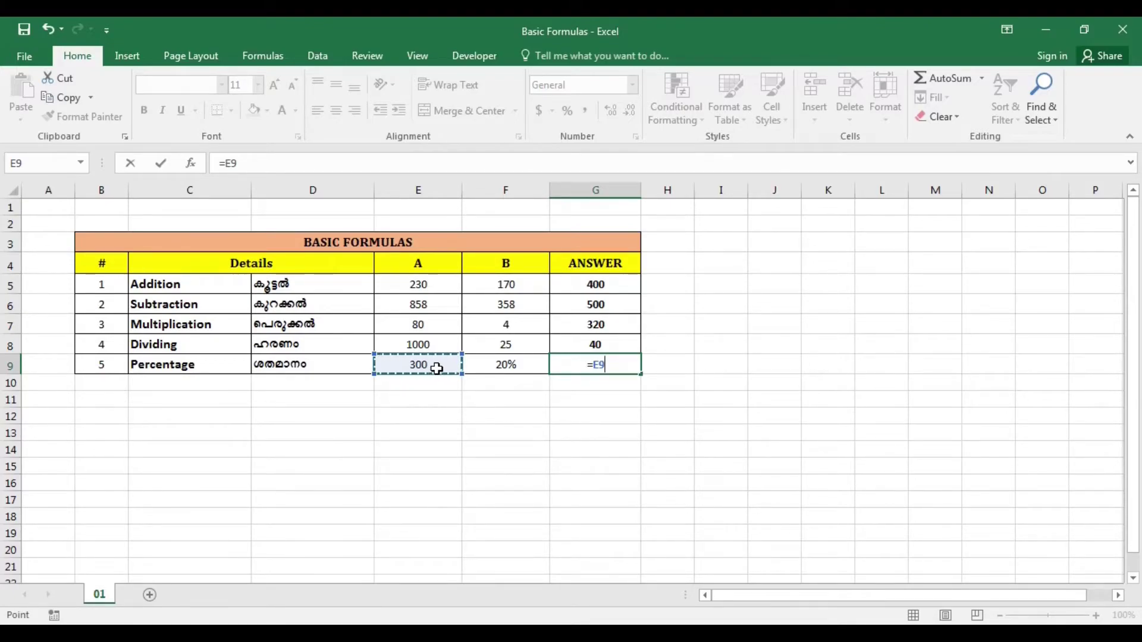
{"action": "type", "text": "*"}
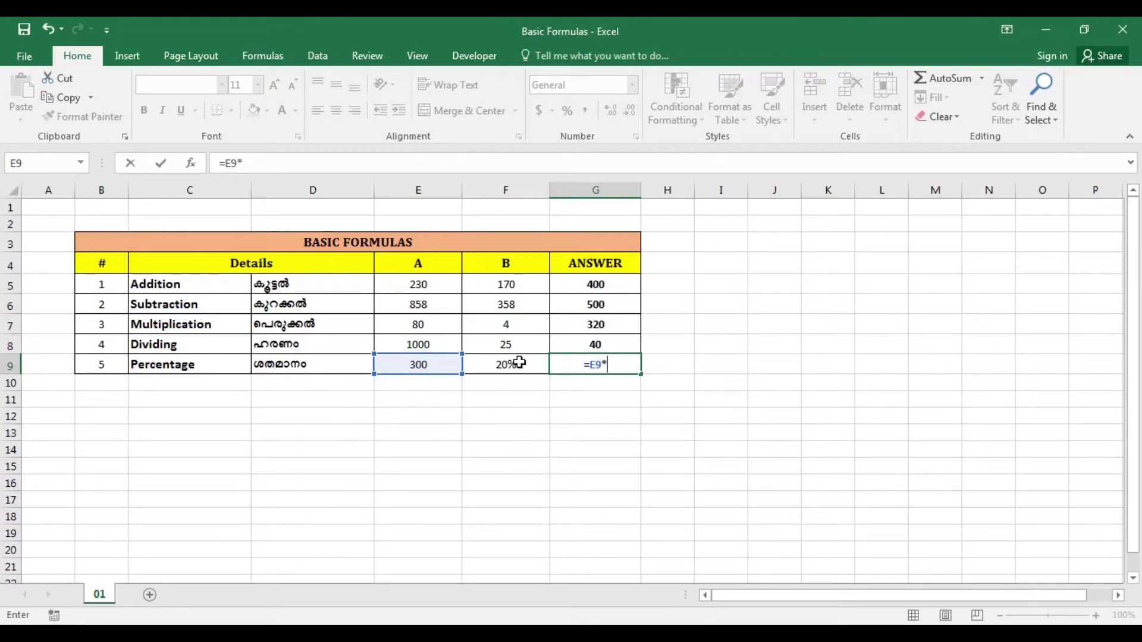
{"action": "left_click", "coordinate": [519, 362]}
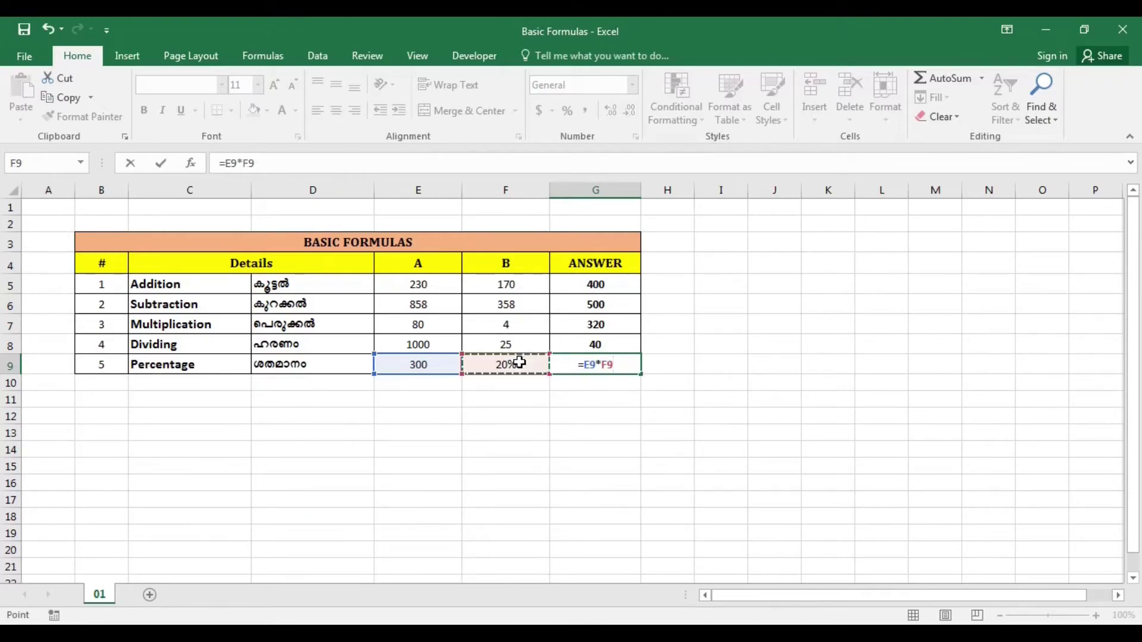
{"action": "key", "text": "Return"}
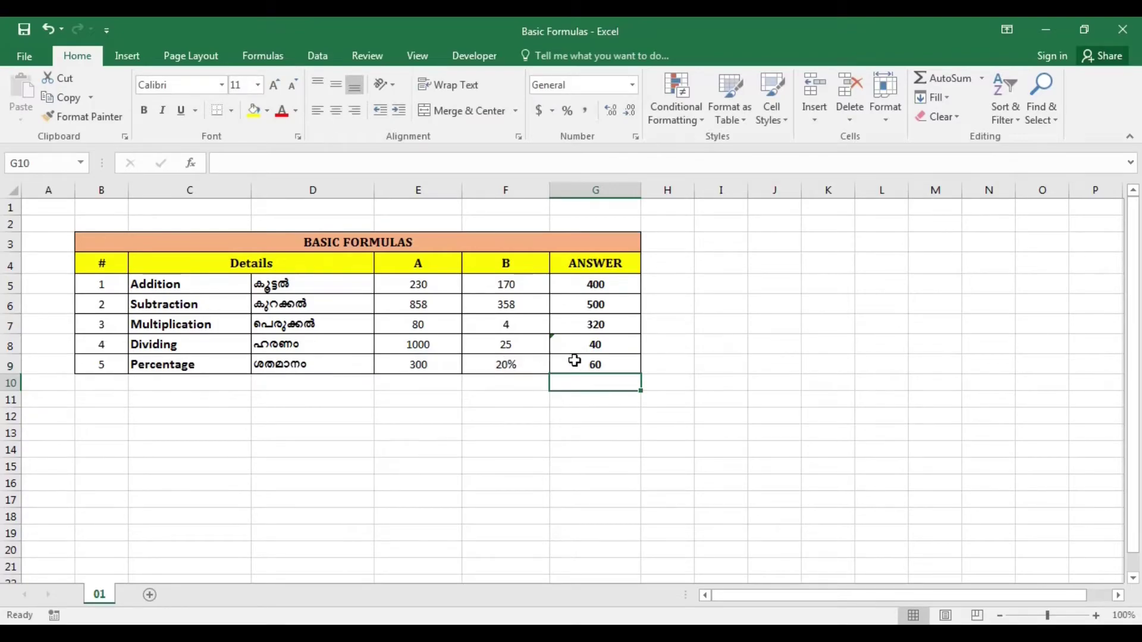
{"action": "left_click", "coordinate": [586, 362]}
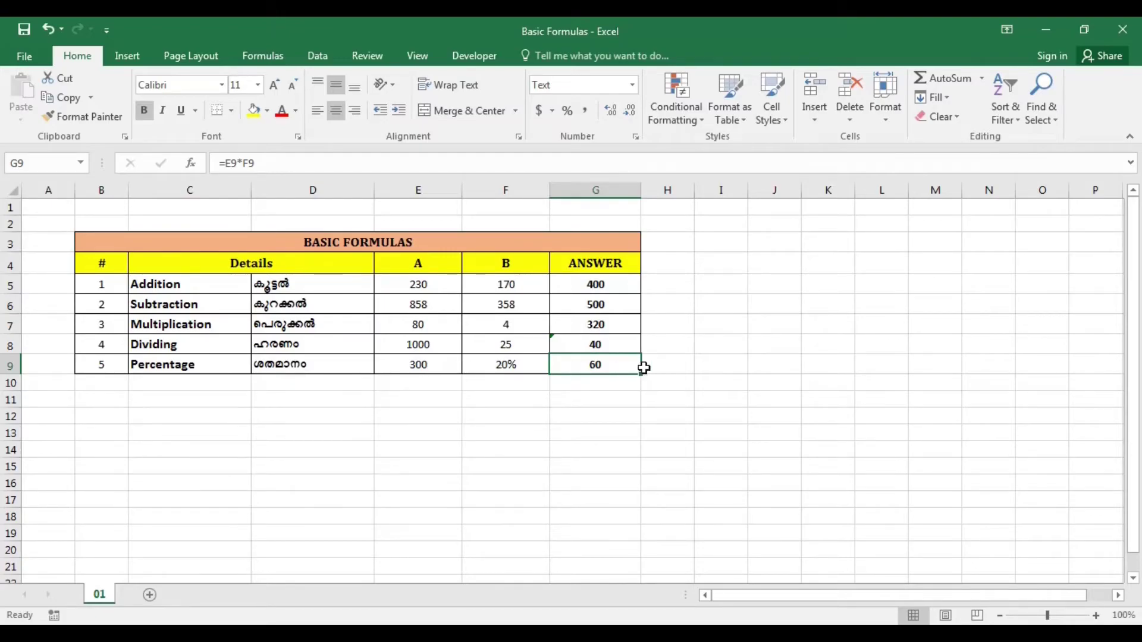
Change the A values: E9 to 200, E6 to 958 and E5 to 430
{"action": "left_click", "coordinate": [431, 364]}
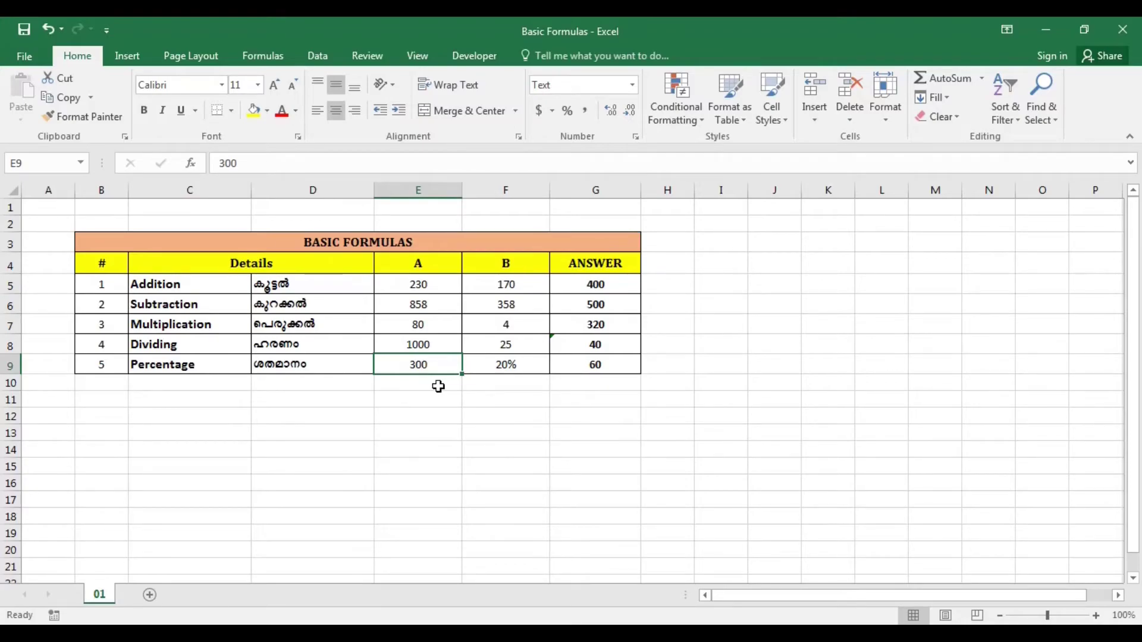
{"action": "type", "text": "200"}
{"action": "key", "text": "Return"}
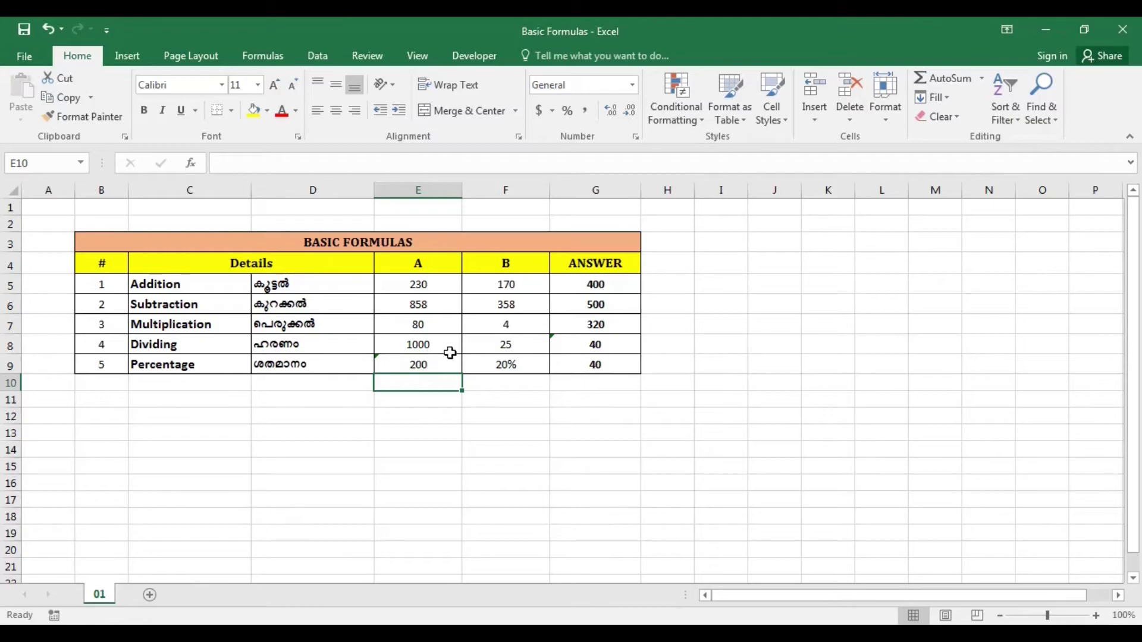
{"action": "left_click", "coordinate": [445, 305]}
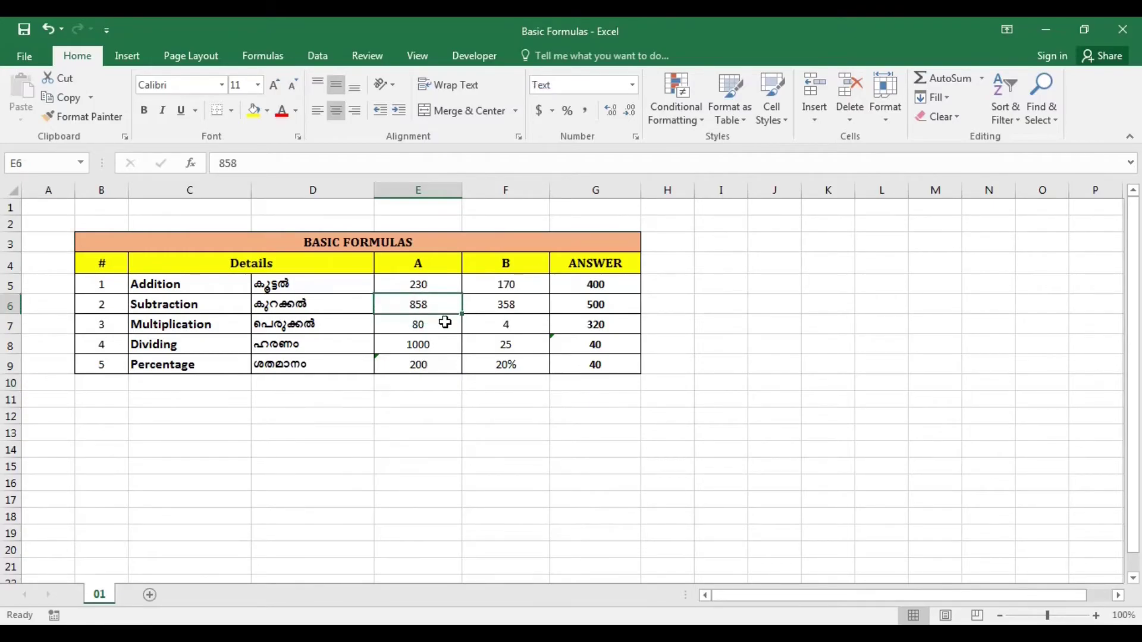
{"action": "type", "text": "958"}
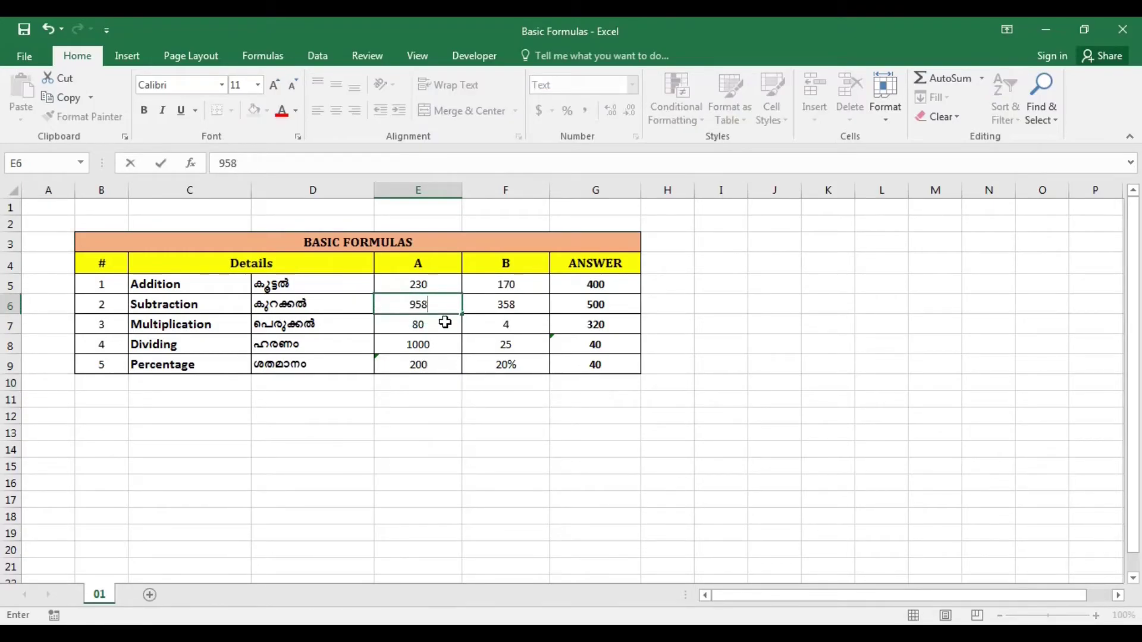
{"action": "key", "text": "Return"}
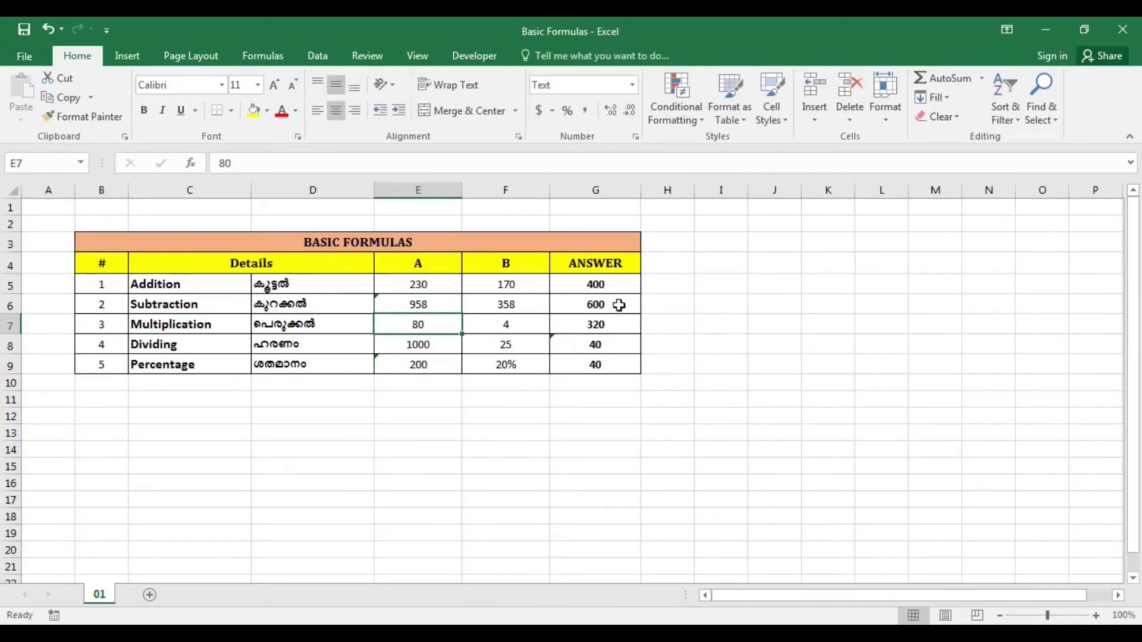
{"action": "left_click", "coordinate": [439, 287]}
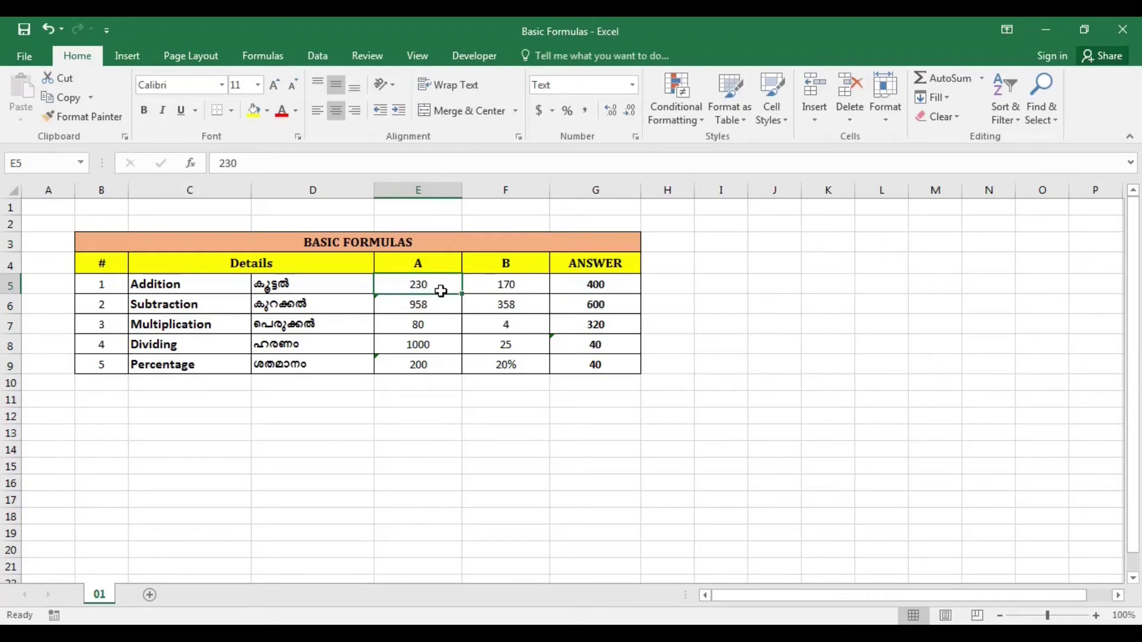
{"action": "type", "text": "43"}
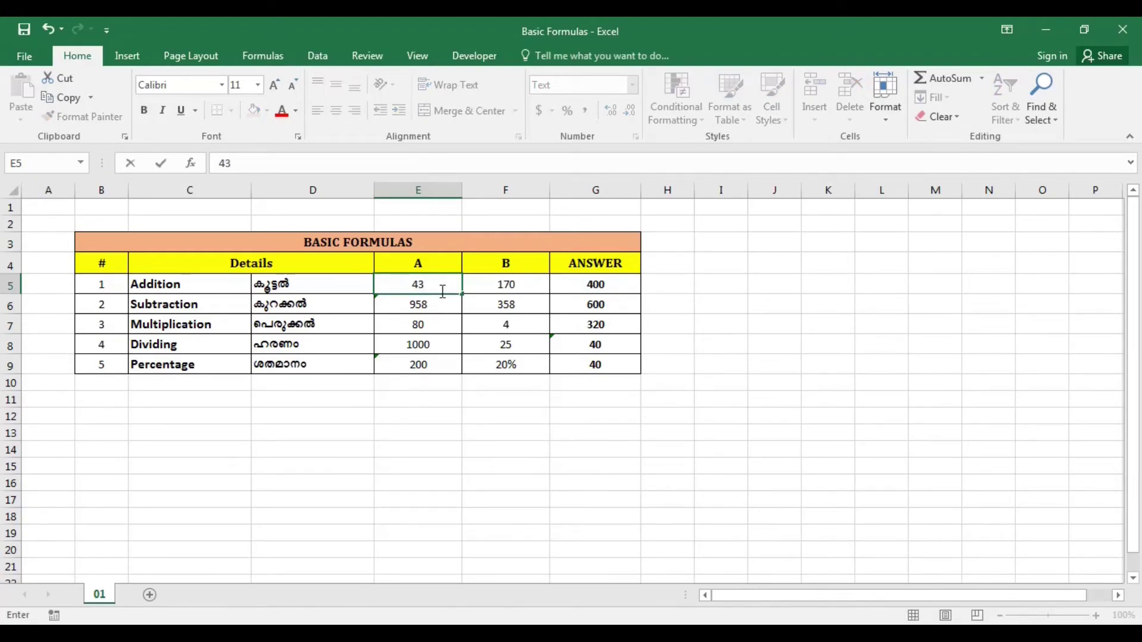
{"action": "type", "text": "0"}
{"action": "key", "text": "Return"}
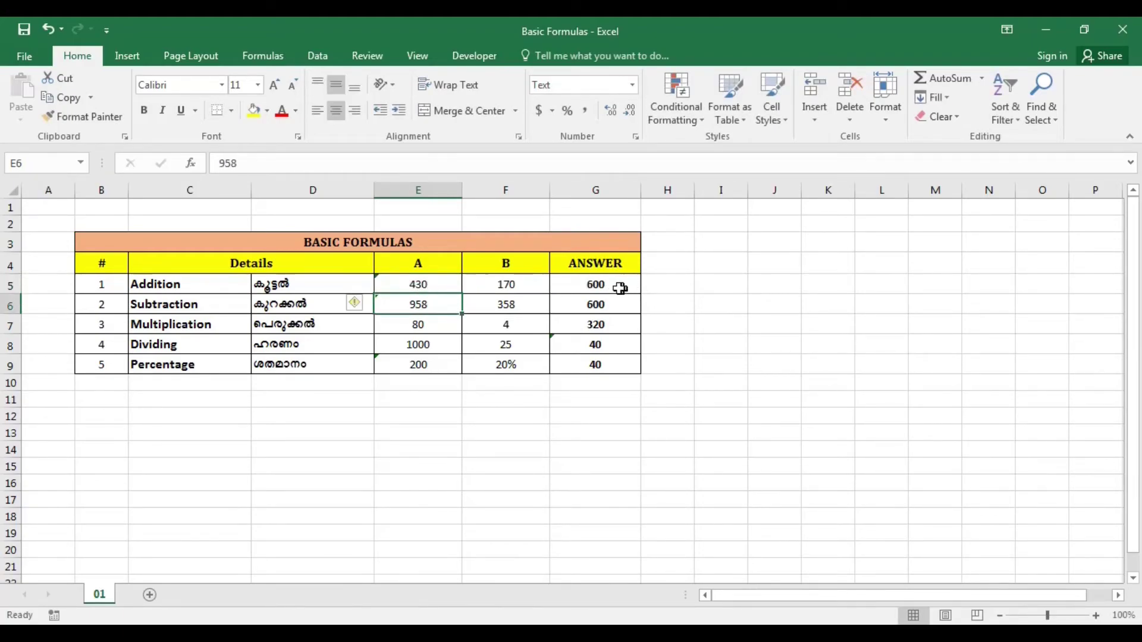
Change the Multiplication B value in F7 from 4 to 5
{"action": "left_click", "coordinate": [448, 330]}
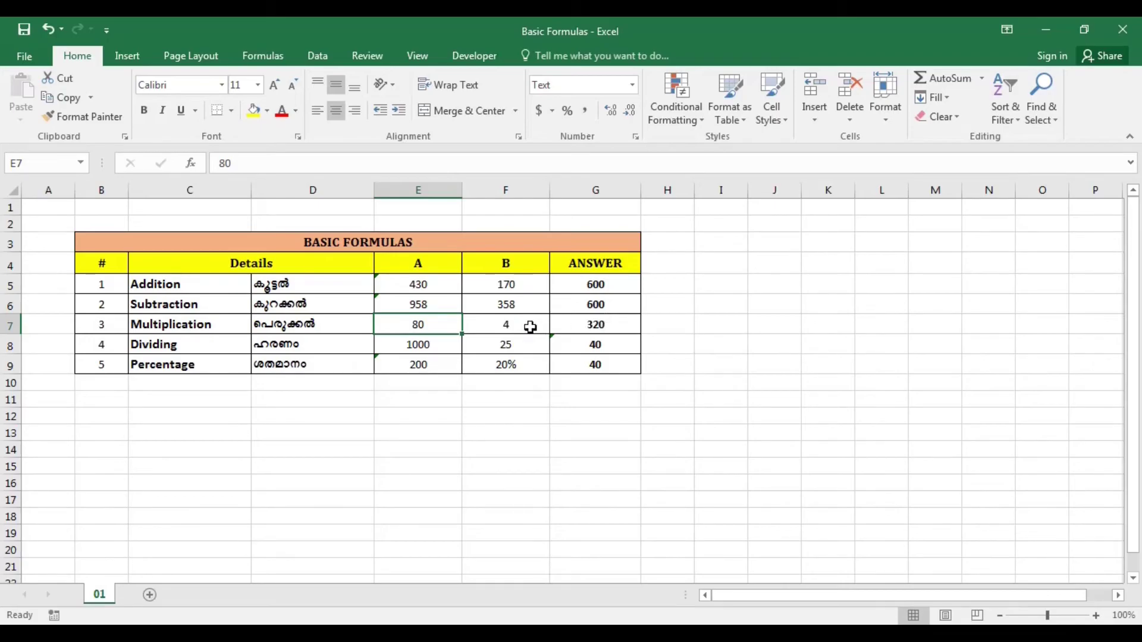
{"action": "left_click", "coordinate": [528, 330]}
{"action": "type", "text": "5"}
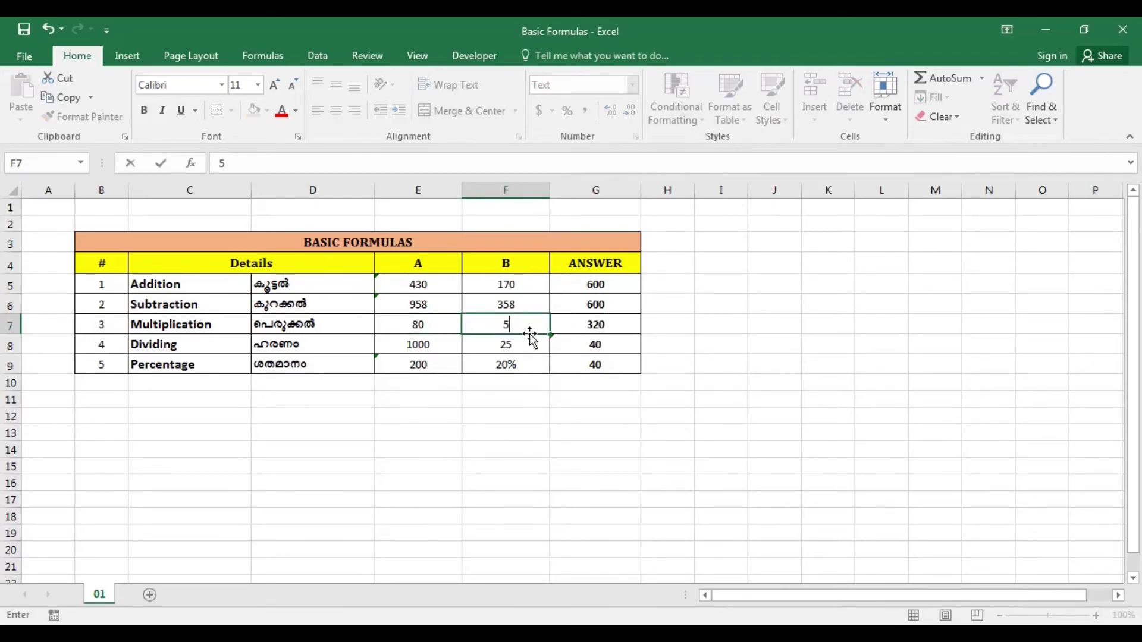
{"action": "key", "text": "Return"}
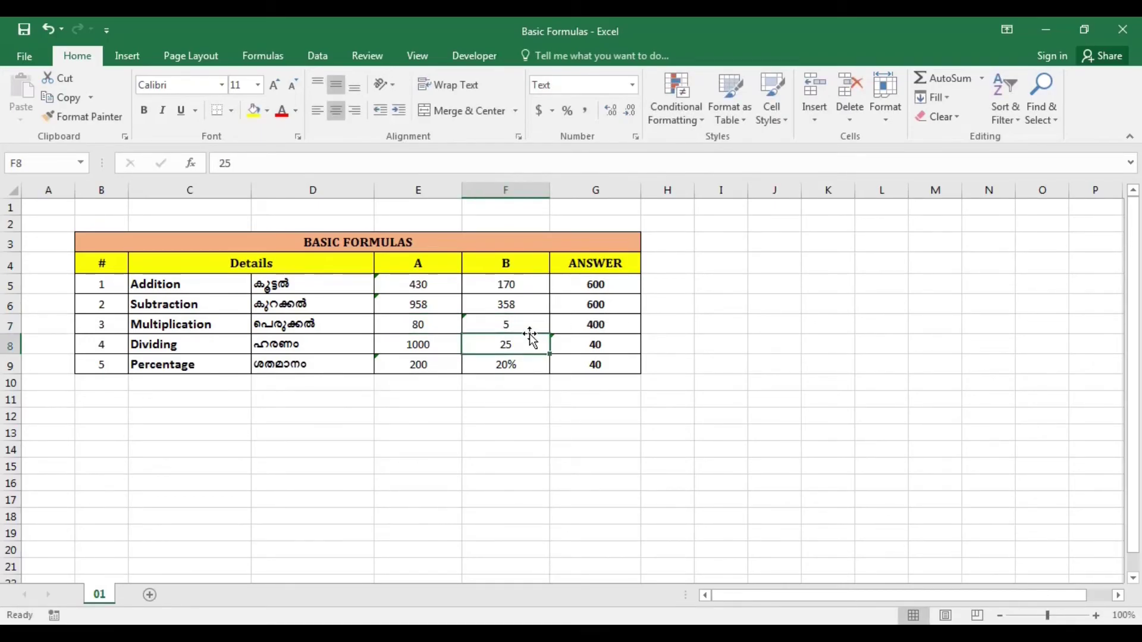
{"action": "key", "text": "Up"}
{"action": "key", "text": "Up"}
{"action": "key", "text": "Right"}
{"action": "key", "text": "Right"}
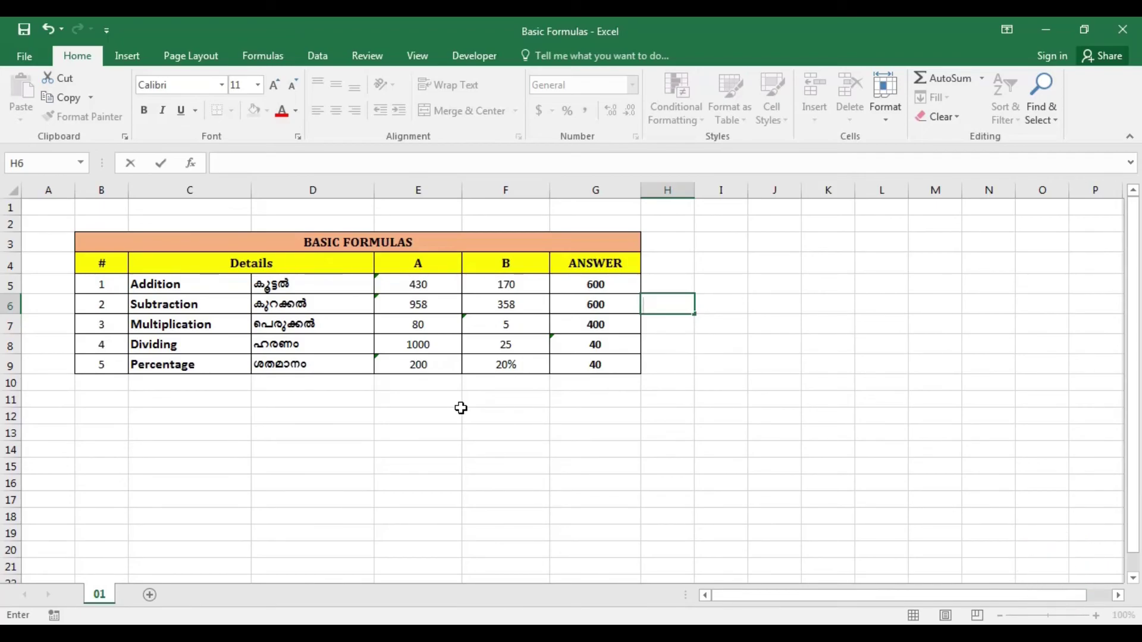
Minimise the Excel window to show the desktop
{"action": "left_click", "coordinate": [1049, 30]}
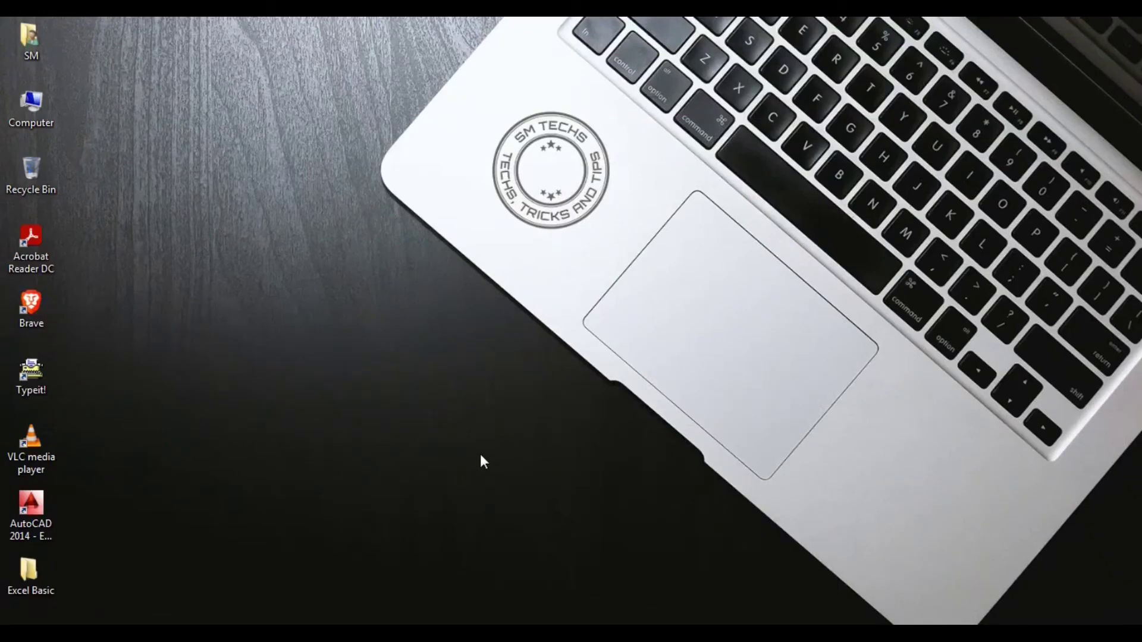